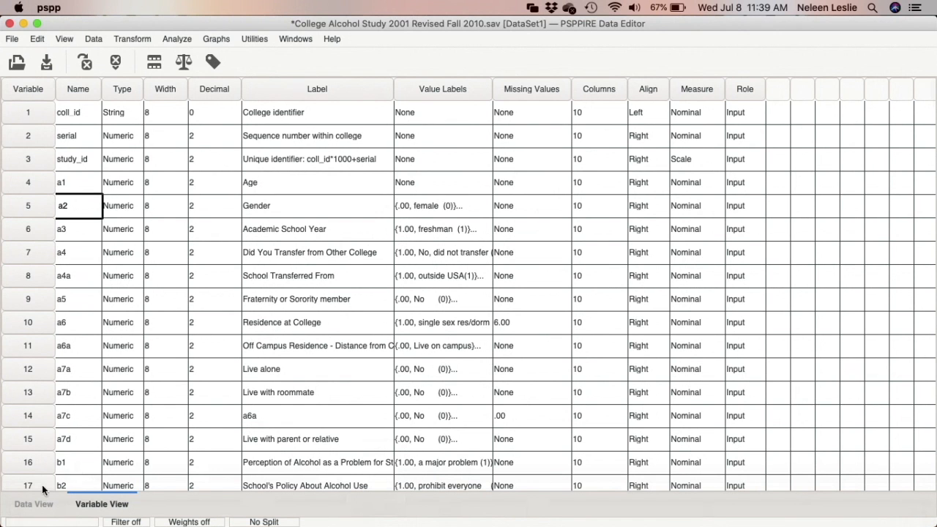
Examine the case data, moving back from the last variables towards the earlier ones and up to the first case.
{"action": "left_click", "coordinate": [36, 504]}
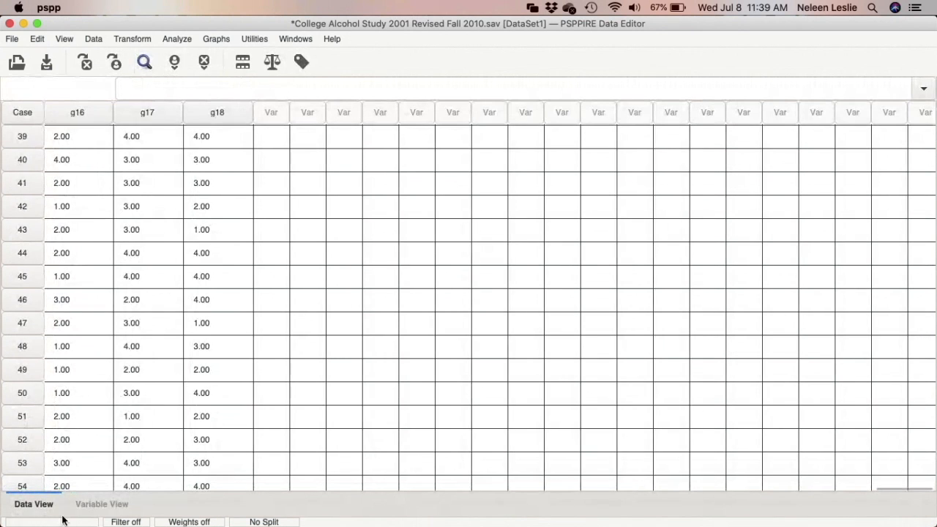
{"action": "scroll", "coordinate": [196, 212], "scroll_direction": "left", "scroll_amount": 10}
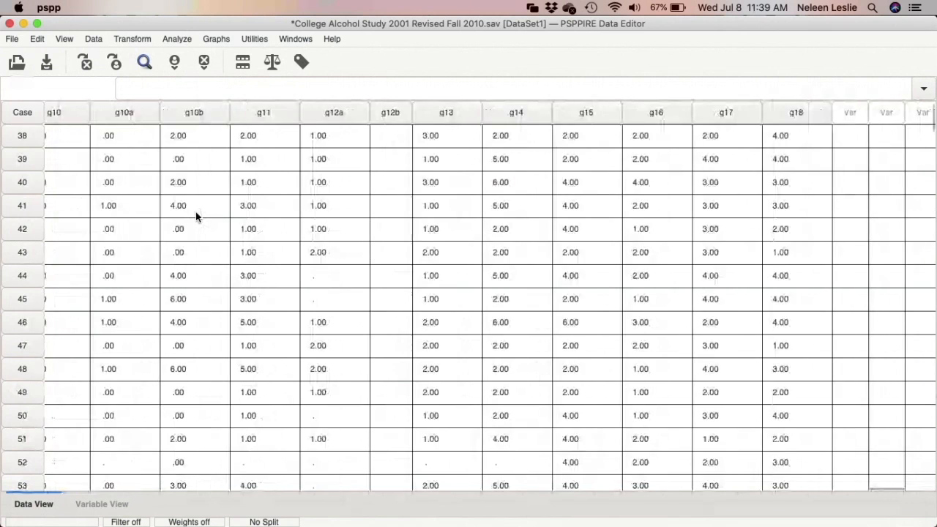
{"action": "scroll", "coordinate": [195, 211], "scroll_direction": "left", "scroll_amount": 15}
{"action": "scroll", "coordinate": [195, 211], "scroll_direction": "up", "scroll_amount": 5}
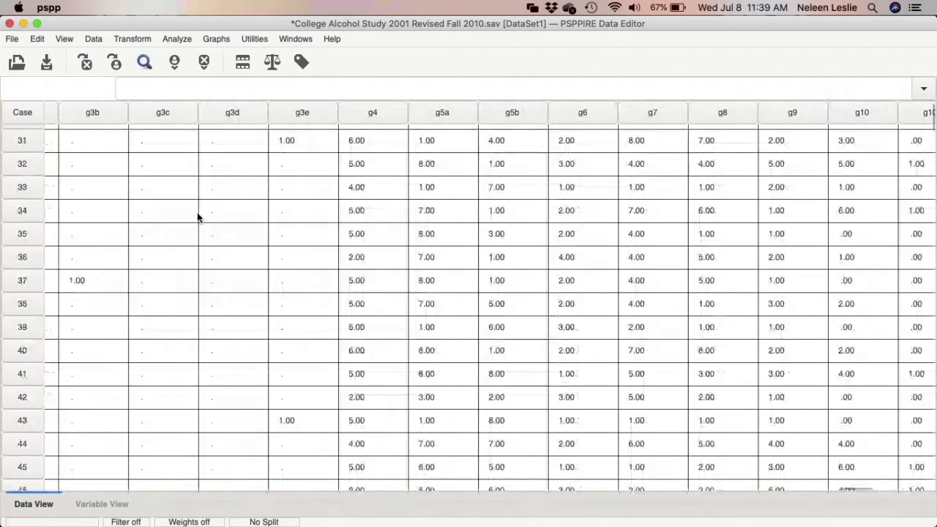
{"action": "scroll", "coordinate": [197, 212], "scroll_direction": "left", "scroll_amount": 5}
{"action": "scroll", "coordinate": [197, 213], "scroll_direction": "up", "scroll_amount": 1}
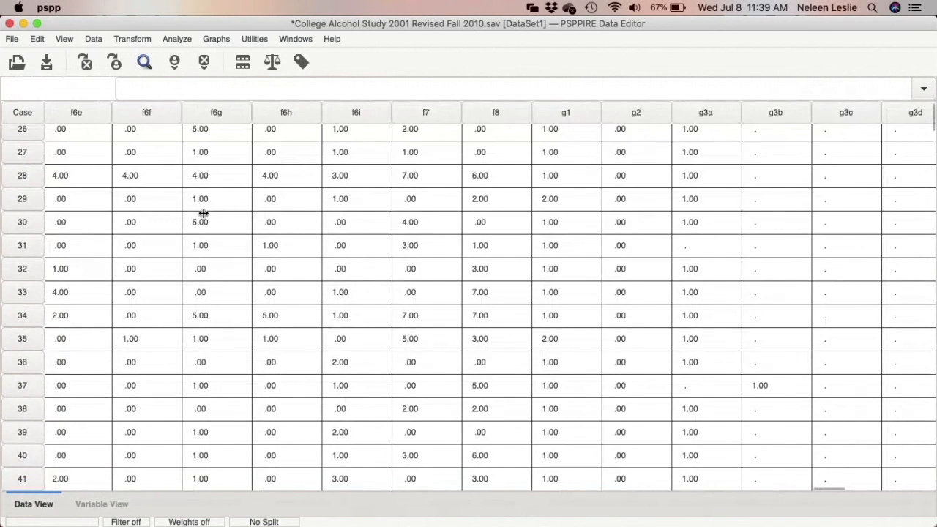
{"action": "scroll", "coordinate": [203, 213], "scroll_direction": "left", "scroll_amount": 20}
{"action": "scroll", "coordinate": [203, 213], "scroll_direction": "up", "scroll_amount": 12}
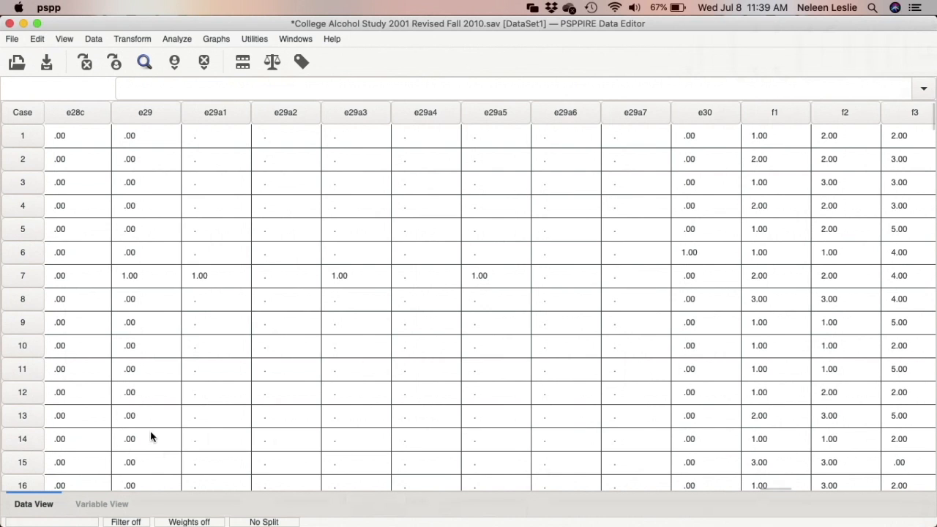
Compare the variable definitions with the case data, finishing on the variable definitions.
{"action": "left_click", "coordinate": [93, 505]}
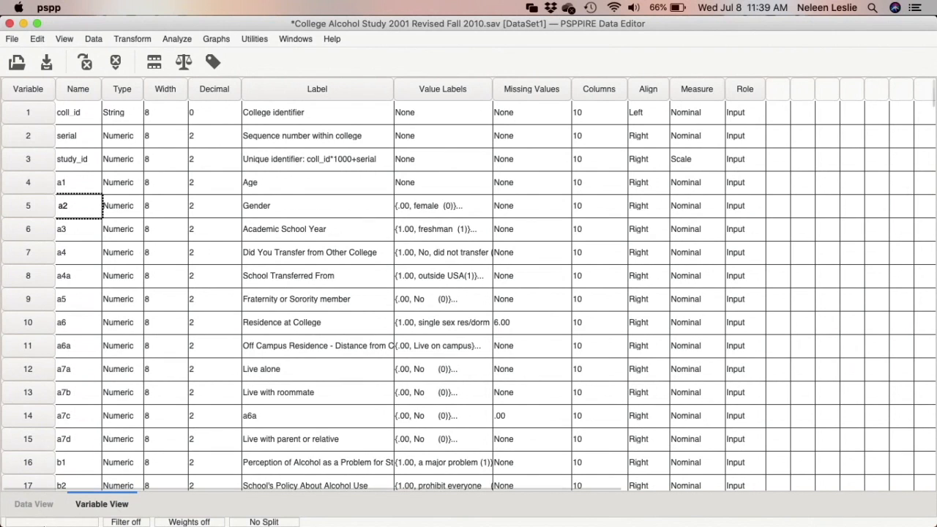
{"action": "left_click", "coordinate": [34, 504]}
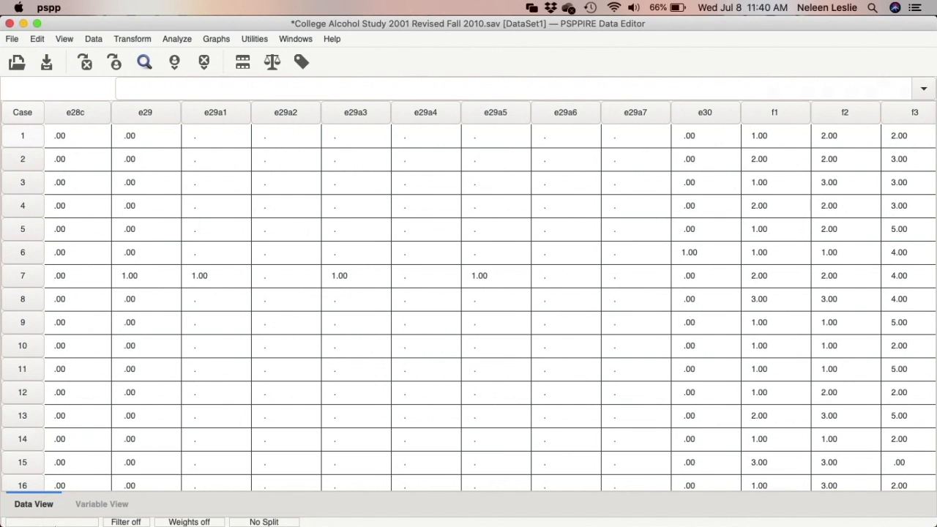
{"action": "left_click", "coordinate": [101, 505]}
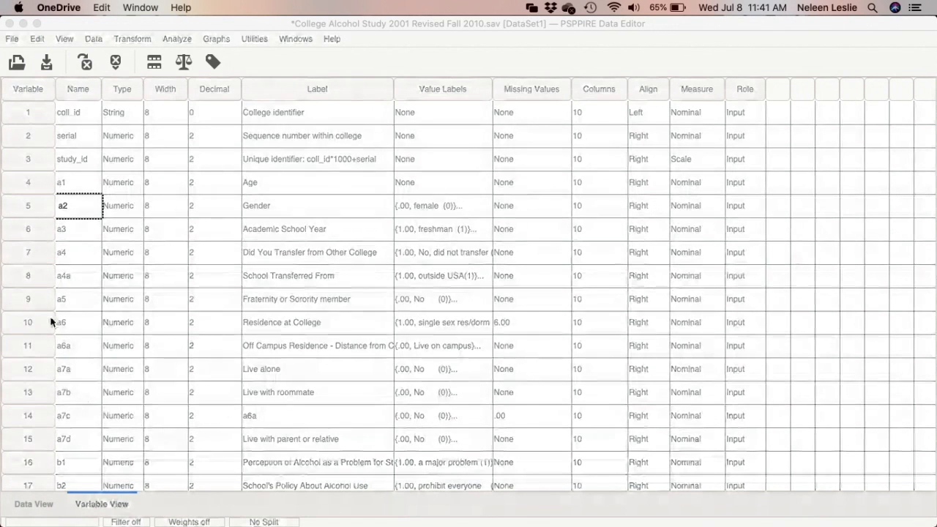
Dismiss the OneDrive sign-in prompt without signing in and return to the variable definitions.
{"action": "left_click", "coordinate": [114, 152]}
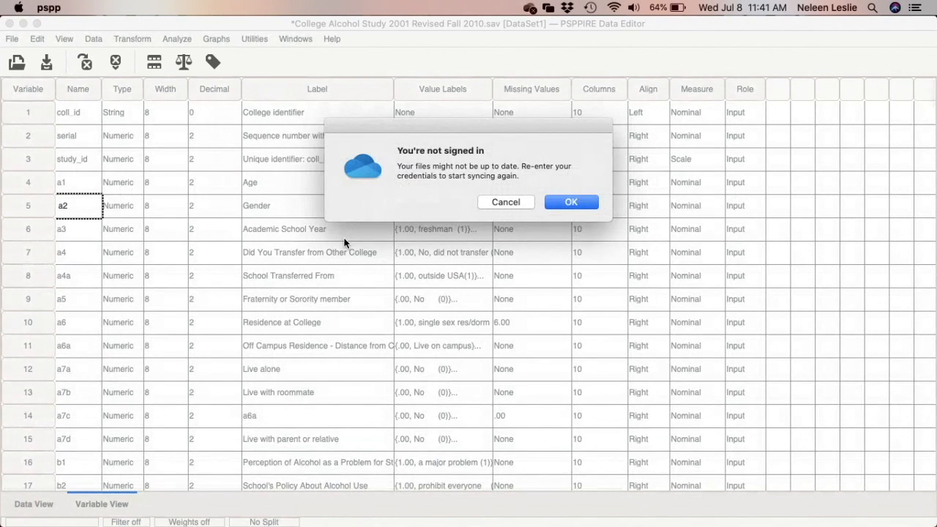
{"action": "left_click", "coordinate": [502, 201]}
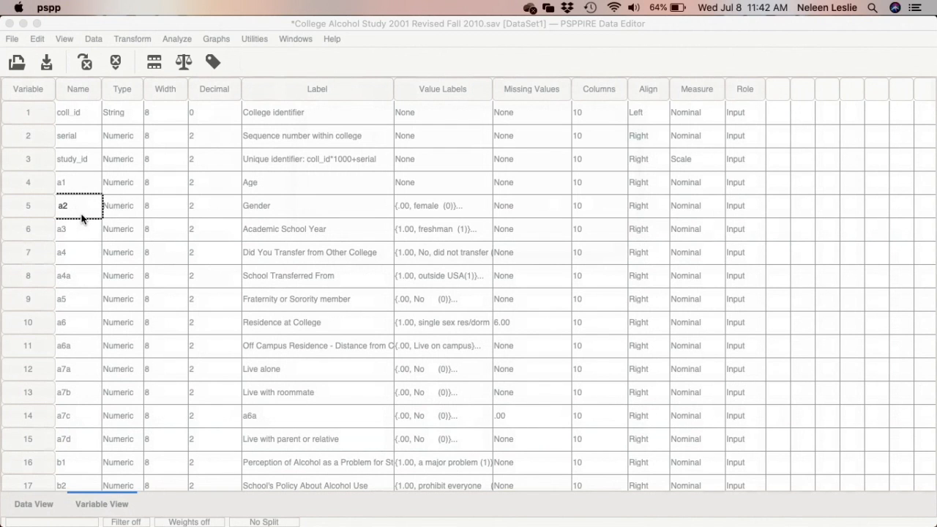
{"action": "left_click", "coordinate": [458, 211]}
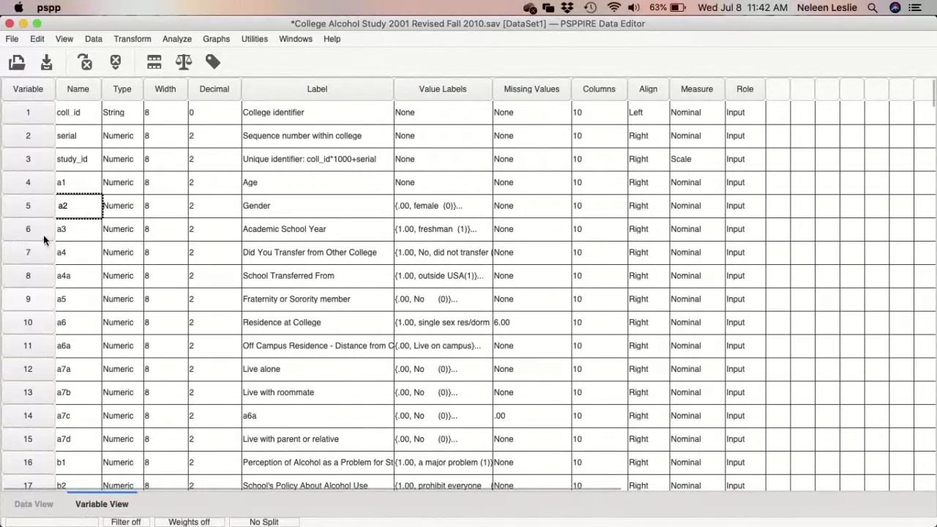
Jump from variable a2 (Gender) to its column in the case data and examine the values recorded there.
{"action": "left_click", "coordinate": [27, 206]}
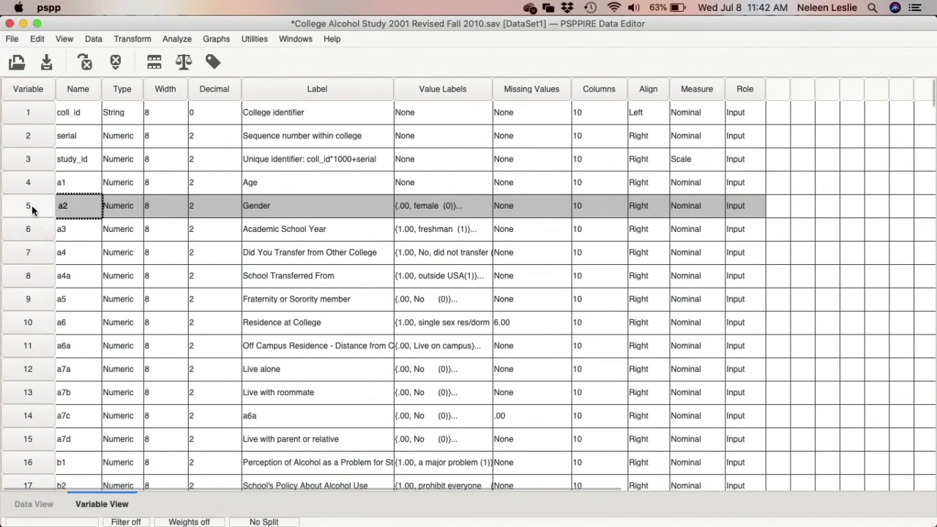
{"action": "double_click", "coordinate": [32, 205]}
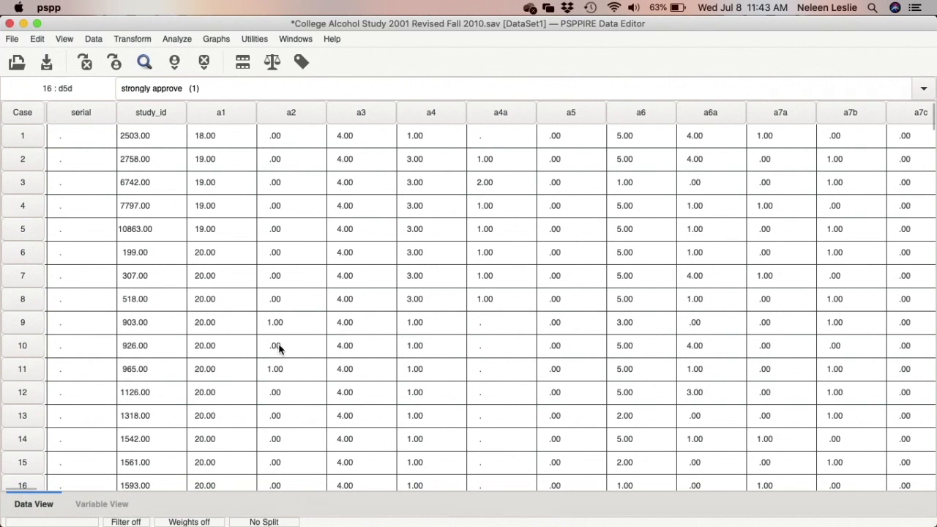
{"action": "scroll", "coordinate": [283, 360], "scroll_direction": "down", "scroll_amount": 5}
{"action": "scroll", "coordinate": [283, 361], "scroll_direction": "down", "scroll_amount": 10}
{"action": "scroll", "coordinate": [283, 361], "scroll_direction": "left", "scroll_amount": 2}
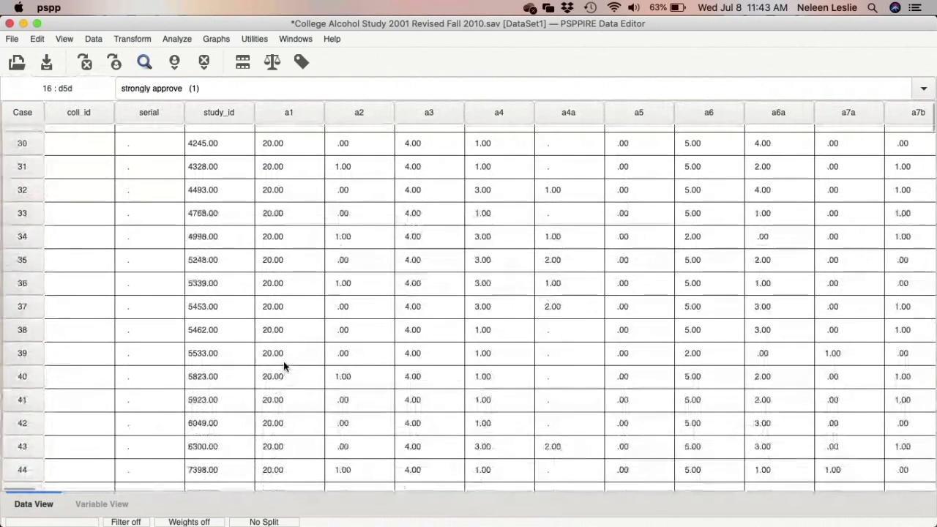
{"action": "scroll", "coordinate": [283, 366], "scroll_direction": "up", "scroll_amount": 8}
{"action": "scroll", "coordinate": [283, 371], "scroll_direction": "up", "scroll_amount": 6}
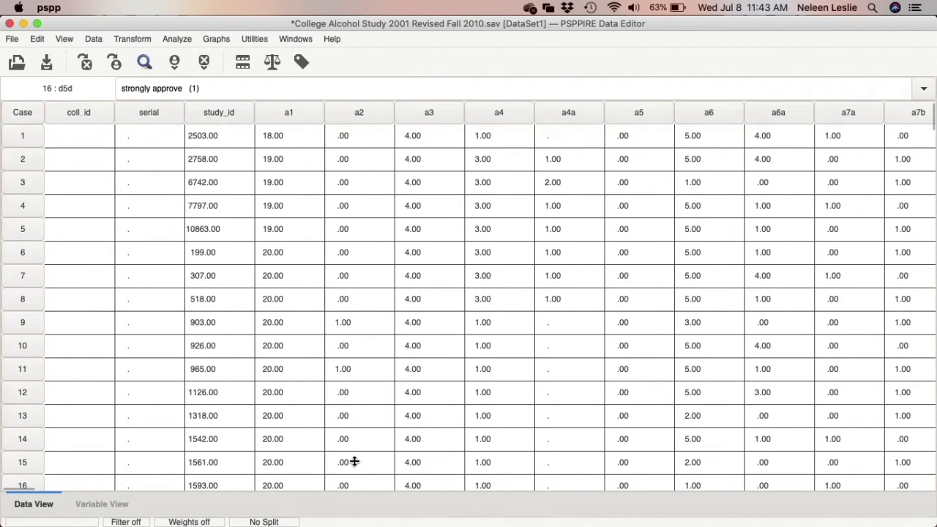
Return to the variable definitions and view the value labels of the Gender variable a2.
{"action": "left_click", "coordinate": [100, 504]}
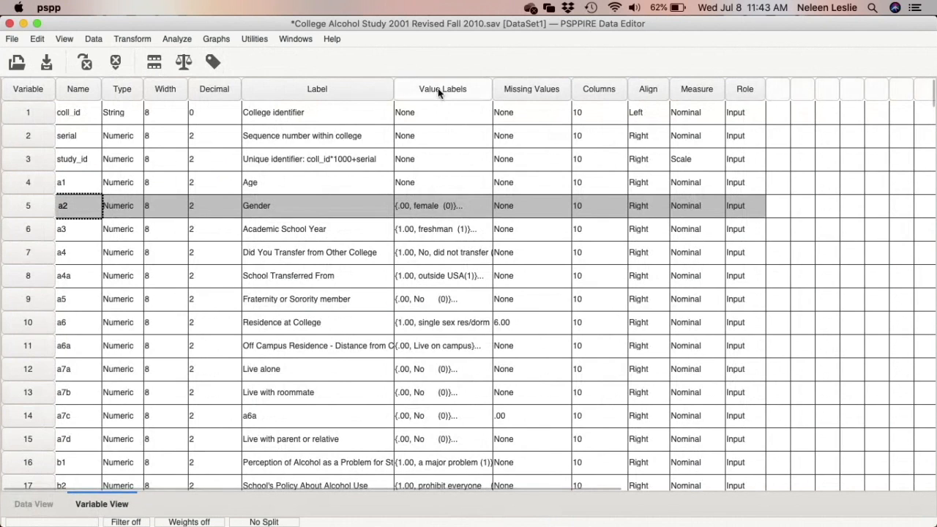
{"action": "double_click", "coordinate": [429, 207]}
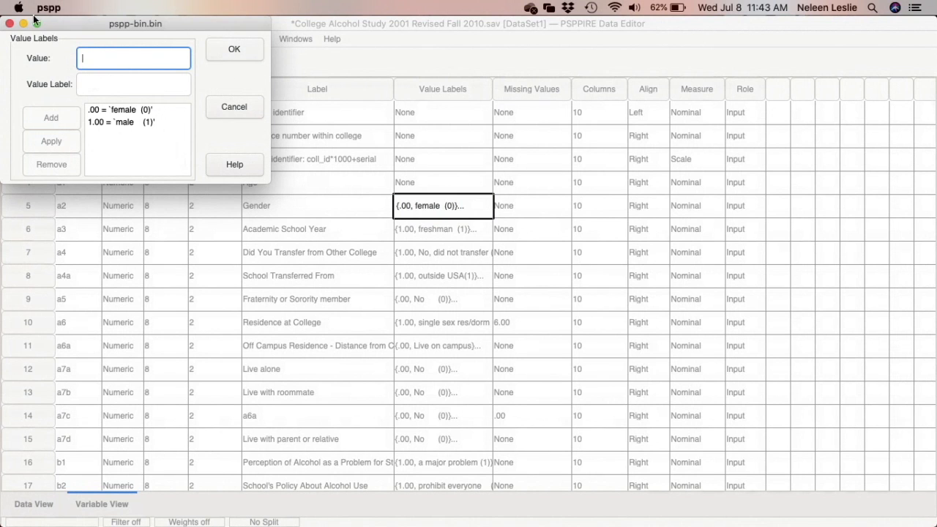
{"action": "left_click", "coordinate": [227, 49]}
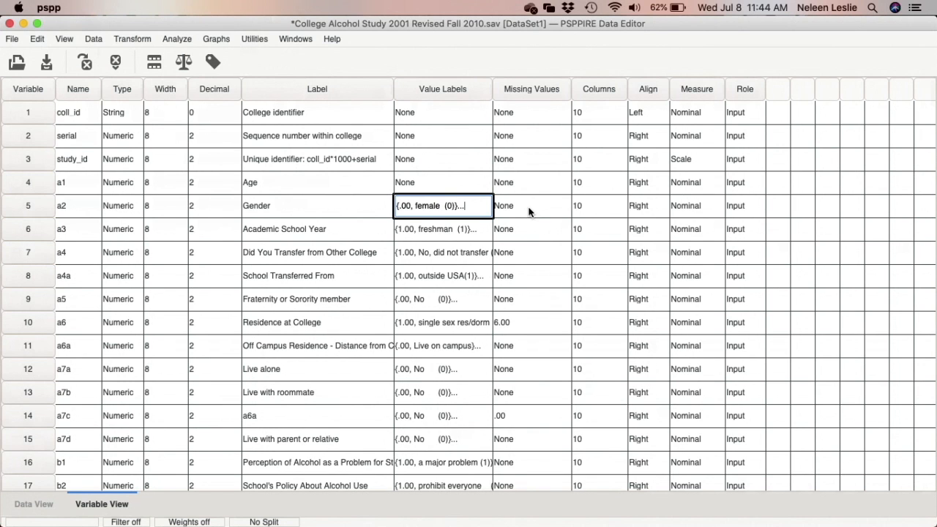
Check the value labels of the Age variable a1 and close them without changes.
{"action": "left_click", "coordinate": [466, 188]}
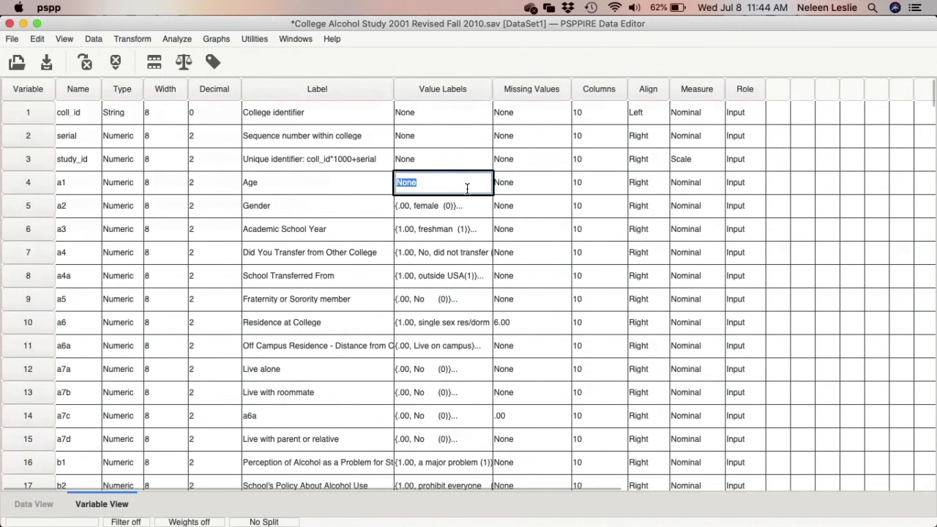
{"action": "left_click", "coordinate": [467, 186]}
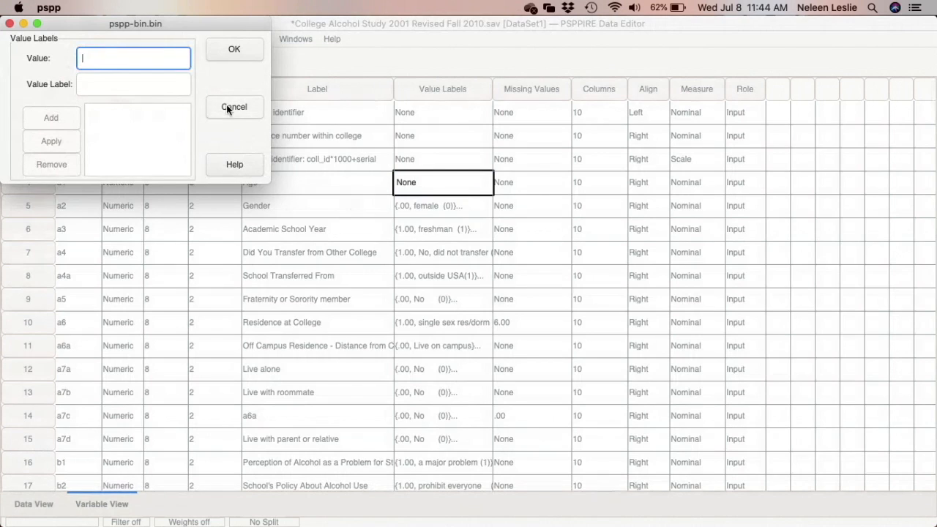
{"action": "left_click", "coordinate": [228, 108]}
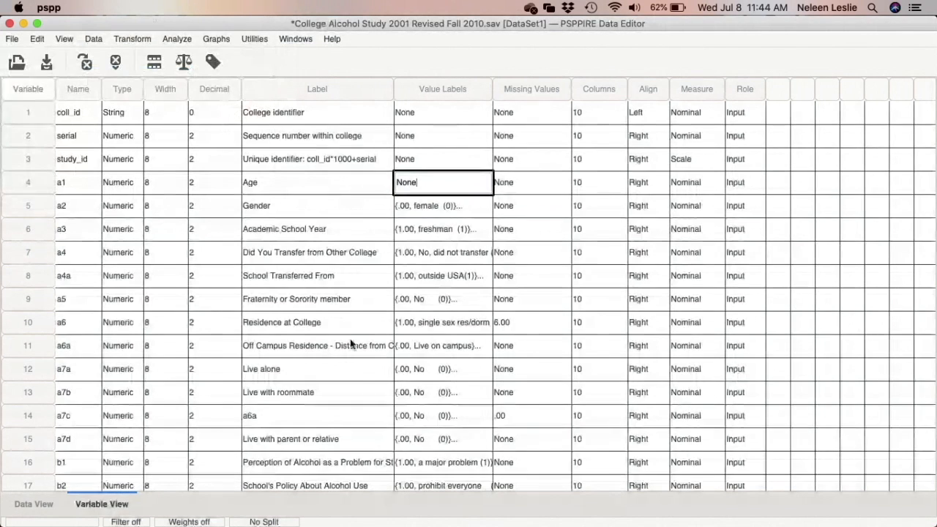
Check the value labels of the Live alone variable a7a and close them without changes.
{"action": "left_click", "coordinate": [407, 372]}
{"action": "left_click", "coordinate": [465, 370]}
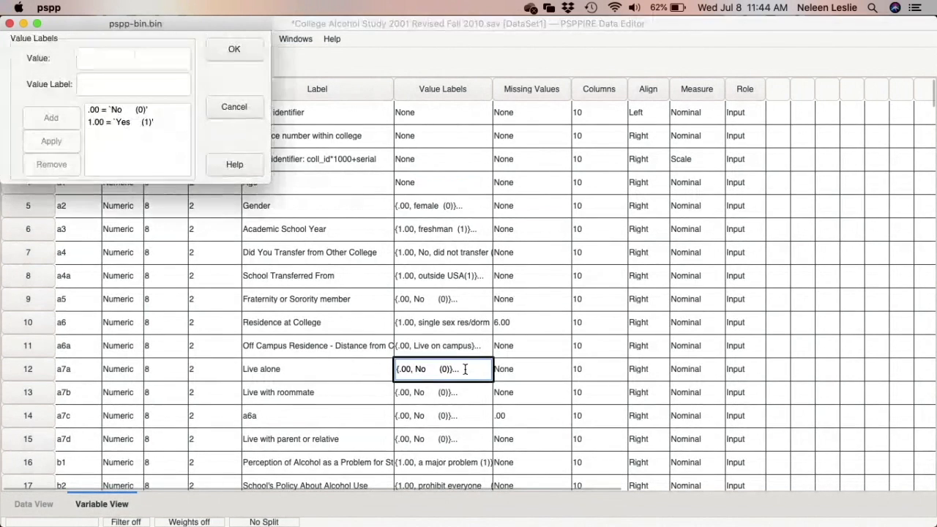
{"action": "left_click", "coordinate": [464, 368]}
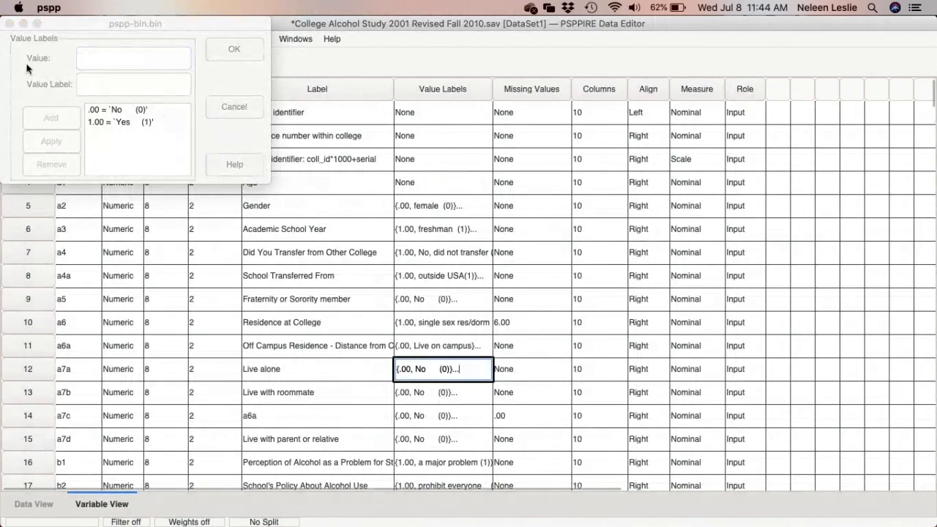
{"action": "left_click", "coordinate": [10, 25]}
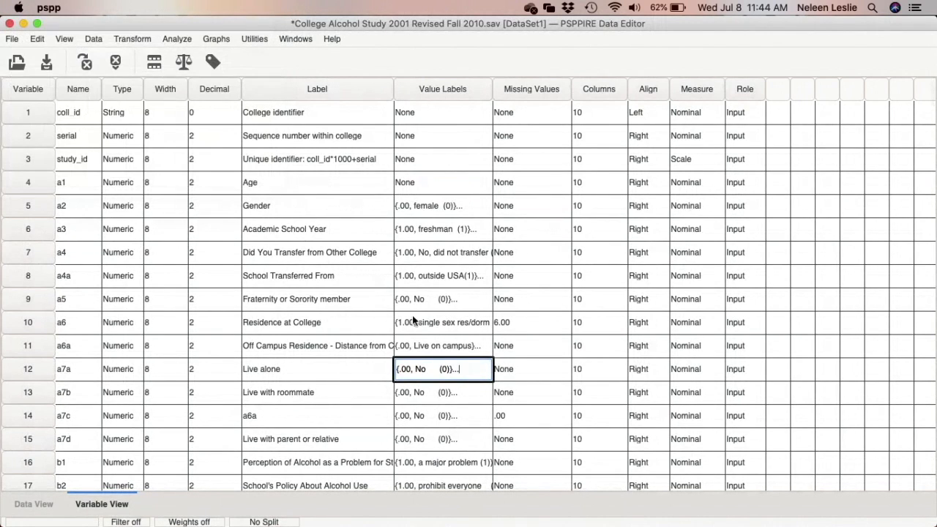
Read through the full list of value labels of the Residence at College variable a6 and close it without changes.
{"action": "left_click", "coordinate": [429, 324]}
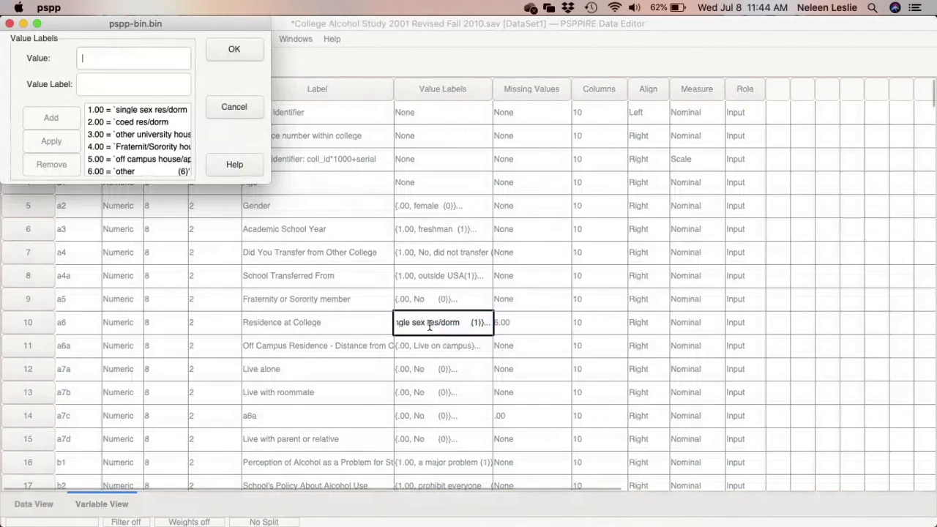
{"action": "scroll", "coordinate": [142, 154], "scroll_direction": "down", "scroll_amount": 1}
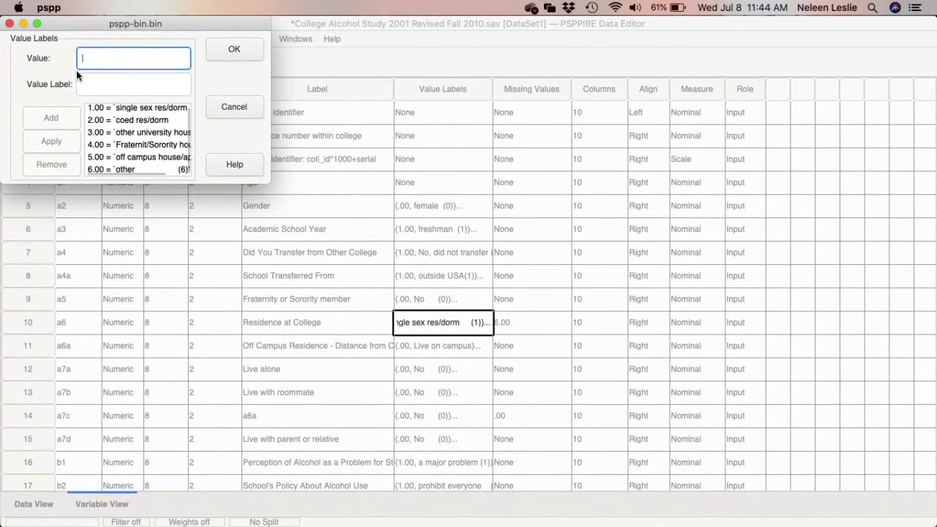
{"action": "scroll", "coordinate": [97, 132], "scroll_direction": "up", "scroll_amount": 1}
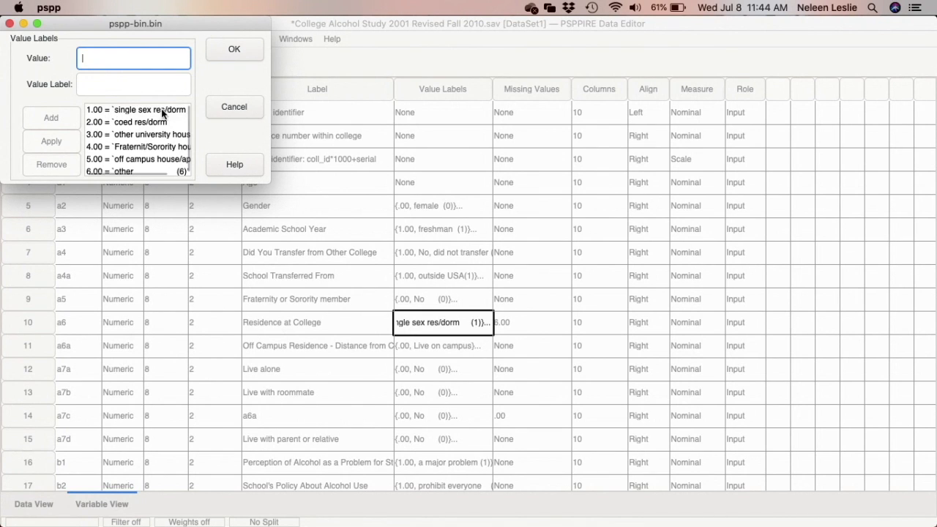
{"action": "scroll", "coordinate": [145, 145], "scroll_direction": "down", "scroll_amount": 1}
{"action": "scroll", "coordinate": [145, 144], "scroll_direction": "right", "scroll_amount": 3}
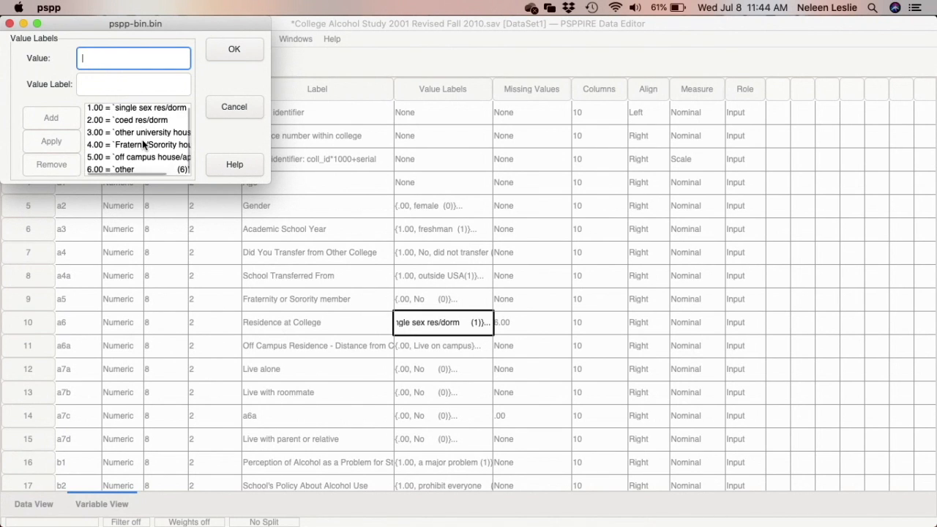
{"action": "scroll", "coordinate": [144, 144], "scroll_direction": "left", "scroll_amount": 3}
{"action": "scroll", "coordinate": [144, 144], "scroll_direction": "right", "scroll_amount": 3}
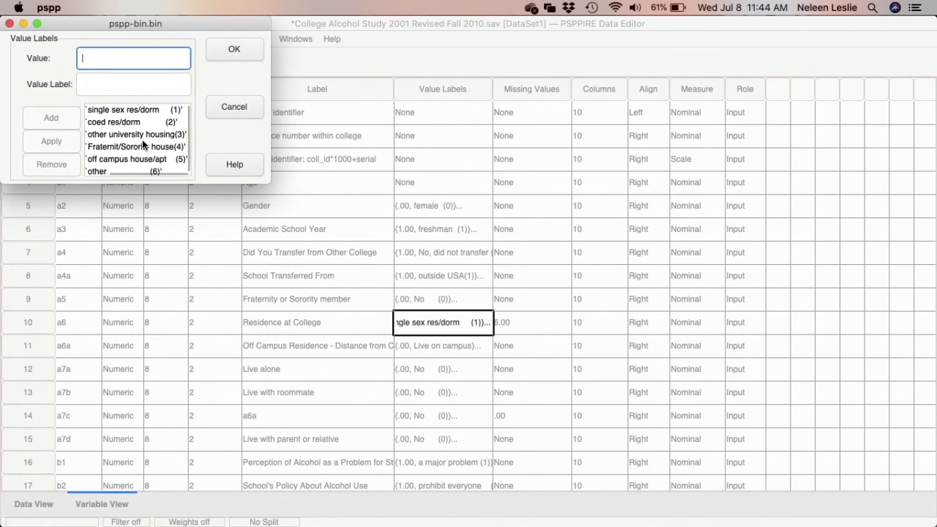
{"action": "scroll", "coordinate": [145, 144], "scroll_direction": "left", "scroll_amount": 3}
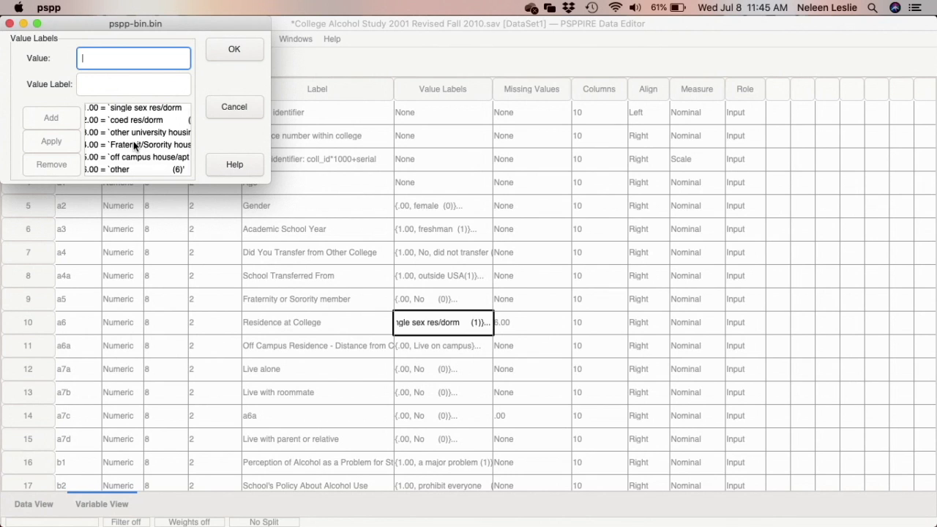
{"action": "scroll", "coordinate": [134, 146], "scroll_direction": "left", "scroll_amount": 2}
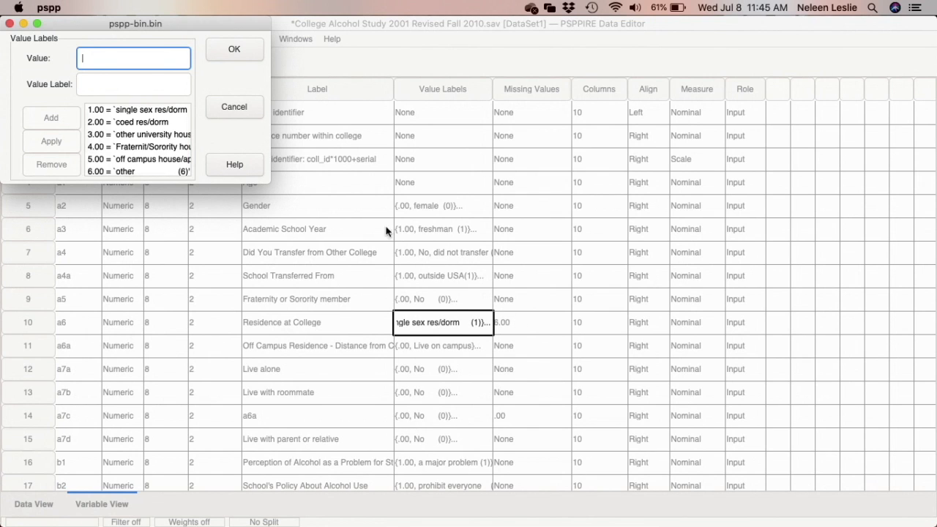
{"action": "left_click", "coordinate": [234, 107]}
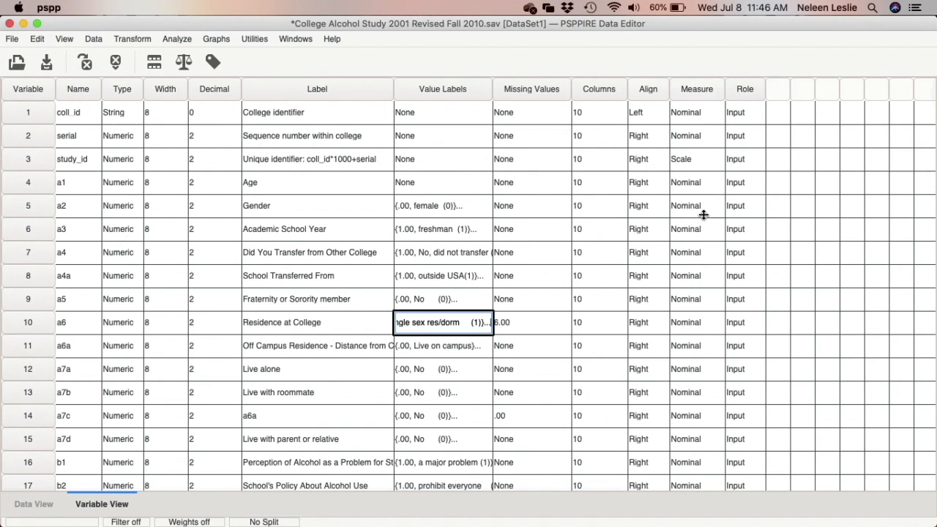
View the measurement level options for the Residence at College variable a6, leaving it at Nominal.
{"action": "left_click", "coordinate": [720, 321]}
{"action": "left_click", "coordinate": [707, 328]}
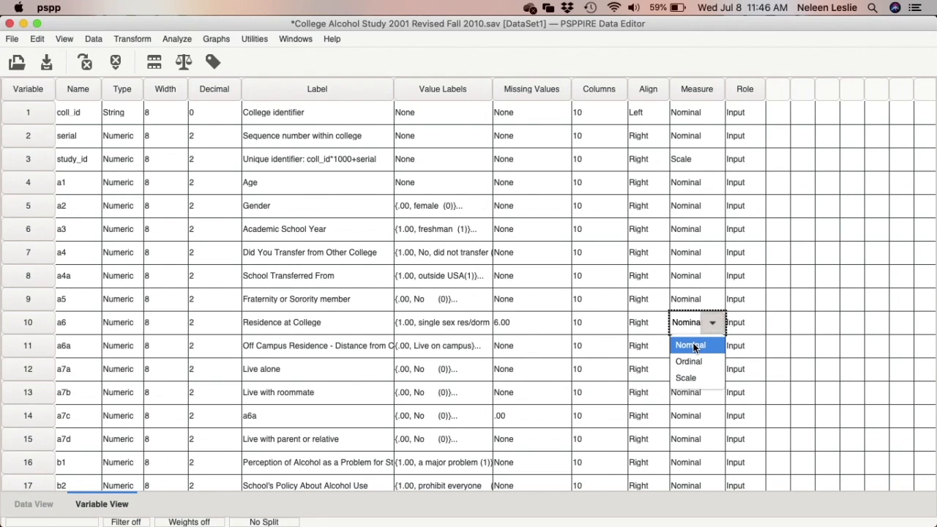
{"action": "left_click", "coordinate": [478, 208]}
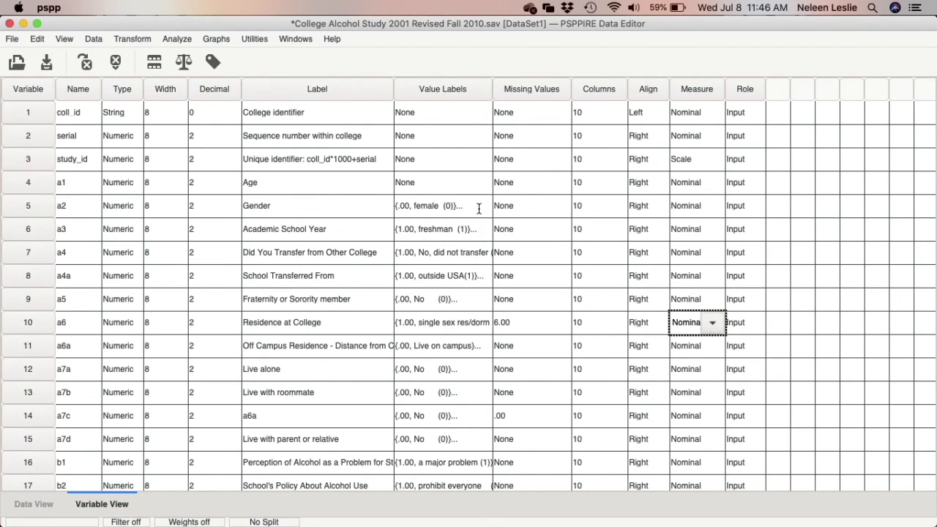
Open the value labels of the Gender variable a2 to review its coding again.
{"action": "left_click", "coordinate": [479, 208]}
{"action": "left_click", "coordinate": [416, 206]}
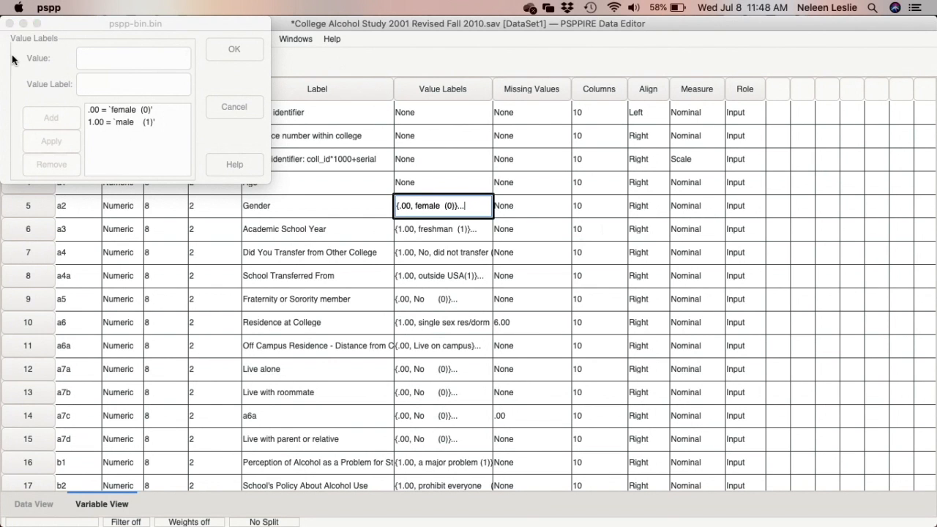
Close the value labels of the Gender variable a2 without changes.
{"action": "left_click", "coordinate": [5, 33]}
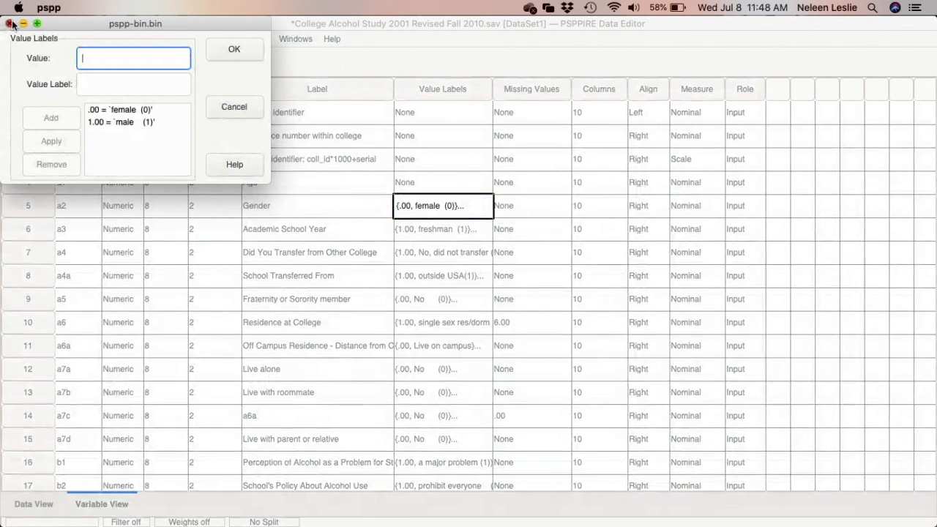
{"action": "left_click", "coordinate": [9, 23]}
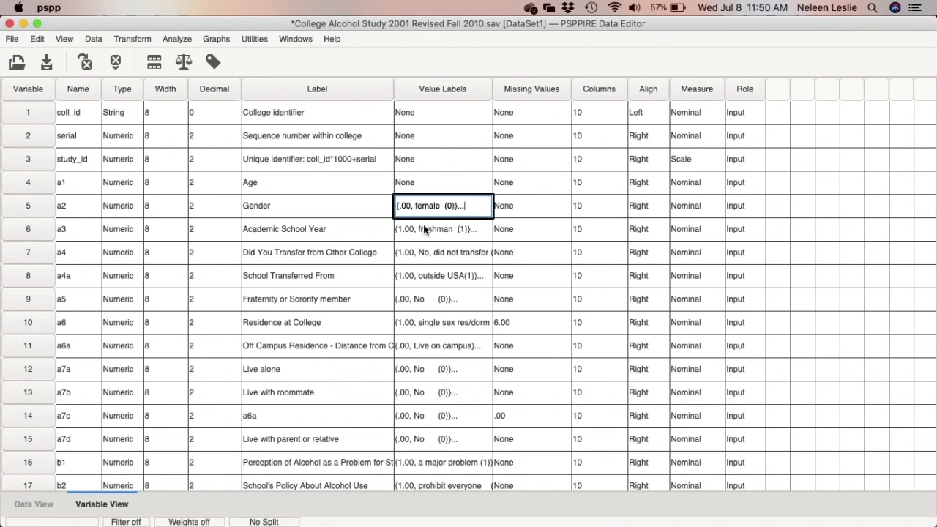
Review the value labels of the variable "under 21 asked for id" and close them without changes.
{"action": "scroll", "coordinate": [441, 397], "scroll_direction": "down", "scroll_amount": 3}
{"action": "scroll", "coordinate": [443, 387], "scroll_direction": "down", "scroll_amount": 5}
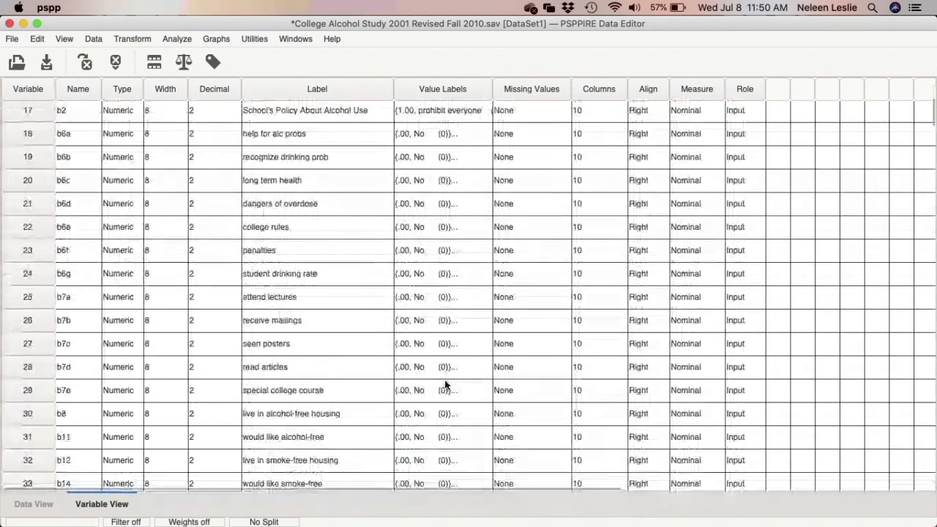
{"action": "scroll", "coordinate": [454, 345], "scroll_direction": "up", "scroll_amount": 2}
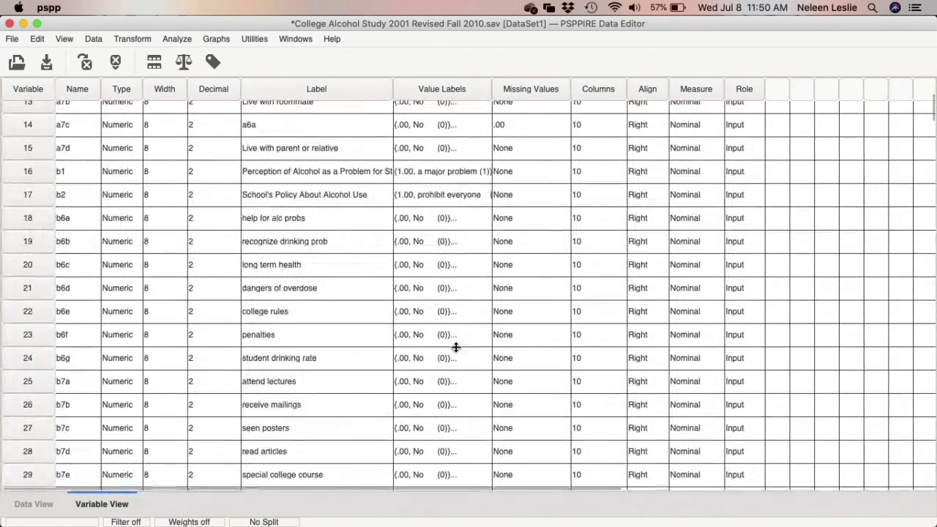
{"action": "scroll", "coordinate": [456, 347], "scroll_direction": "down", "scroll_amount": 6}
{"action": "scroll", "coordinate": [455, 346], "scroll_direction": "down", "scroll_amount": 4}
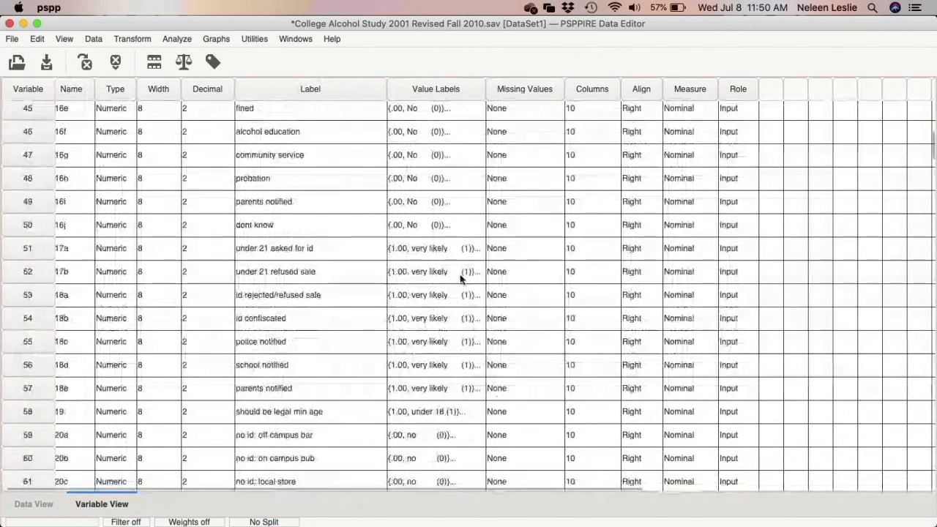
{"action": "left_click", "coordinate": [461, 248]}
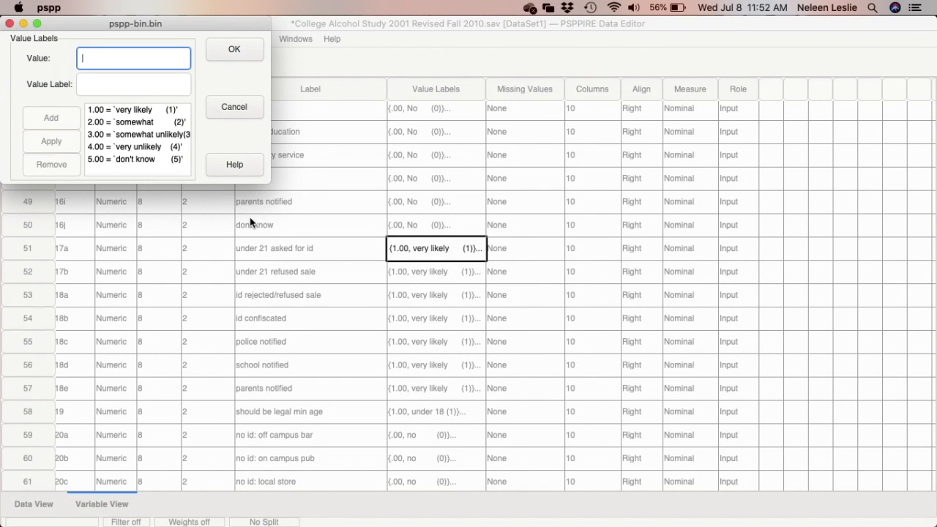
{"action": "left_click", "coordinate": [9, 24]}
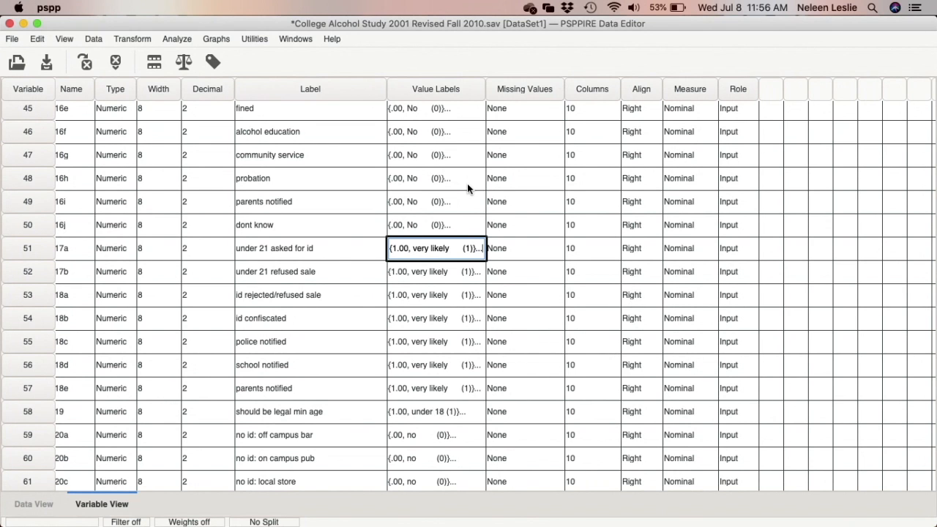
Set the measurement level of the Age variable a1 to Scale.
{"action": "scroll", "coordinate": [469, 189], "scroll_direction": "up", "scroll_amount": 5}
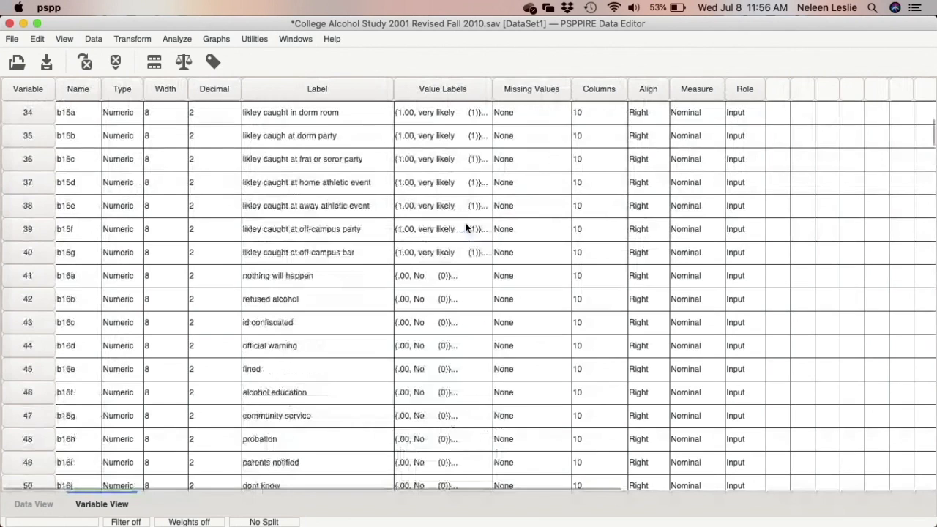
{"action": "scroll", "coordinate": [476, 243], "scroll_direction": "up", "scroll_amount": 2}
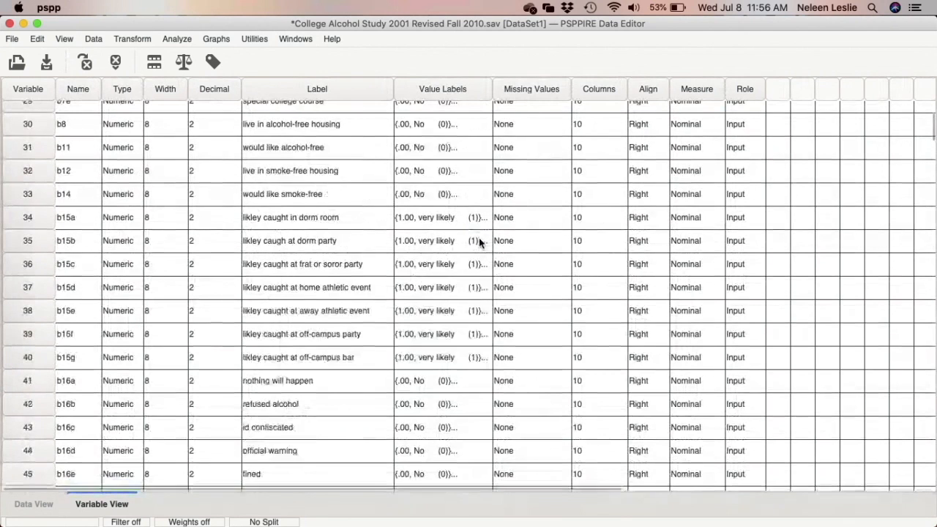
{"action": "scroll", "coordinate": [527, 255], "scroll_direction": "up", "scroll_amount": 13}
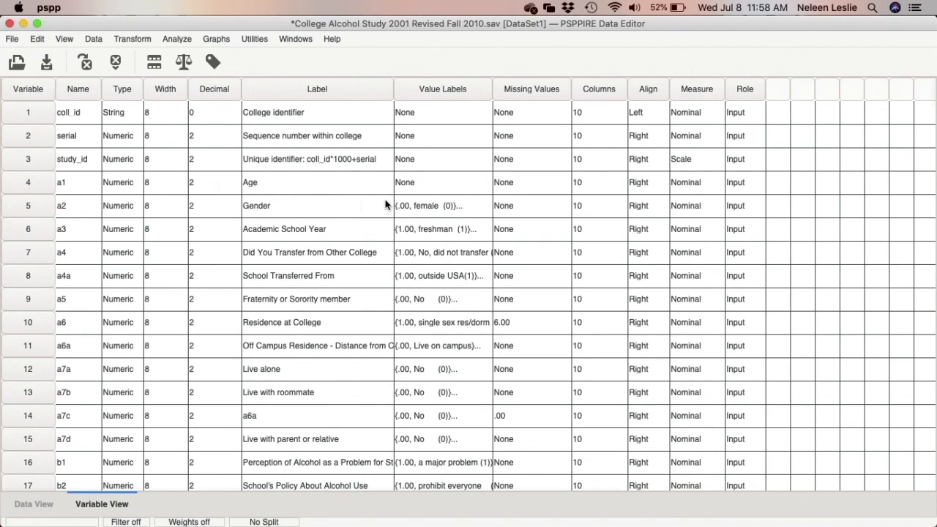
{"action": "left_click", "coordinate": [705, 187]}
{"action": "left_click", "coordinate": [712, 188]}
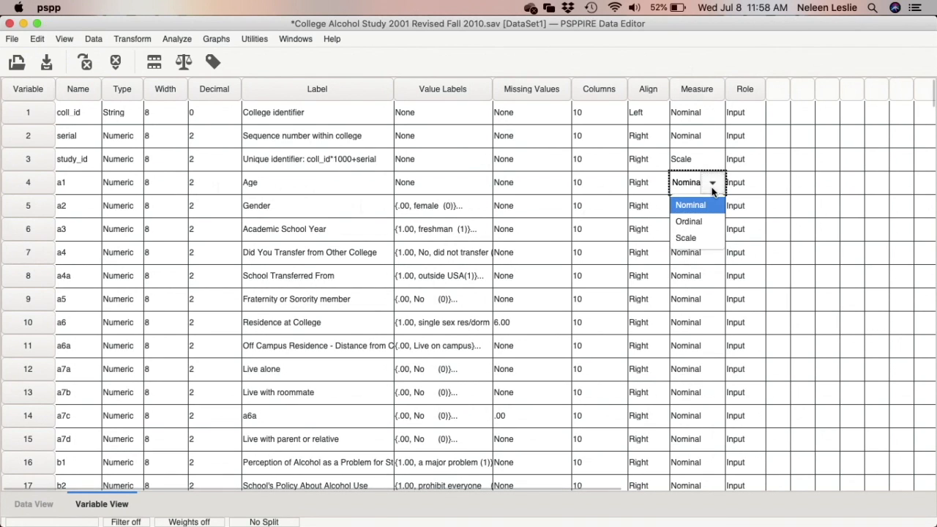
{"action": "left_click", "coordinate": [695, 238]}
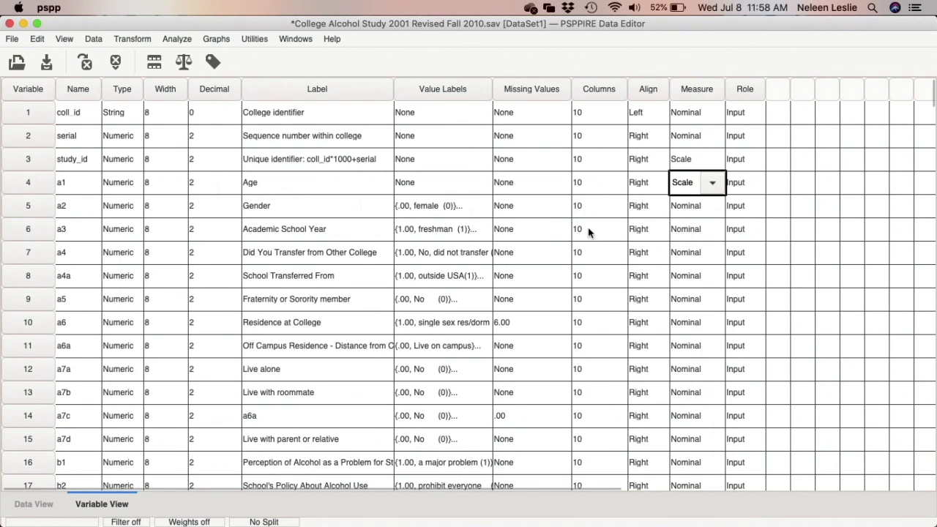
Check the value labels of the Academic School Year variable a3 and close them without changes.
{"action": "left_click", "coordinate": [469, 229]}
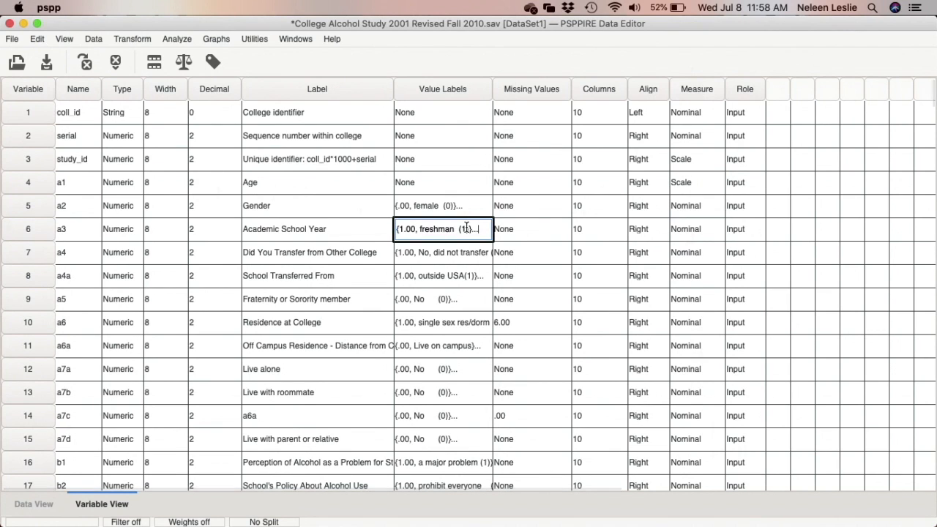
{"action": "left_click", "coordinate": [470, 229]}
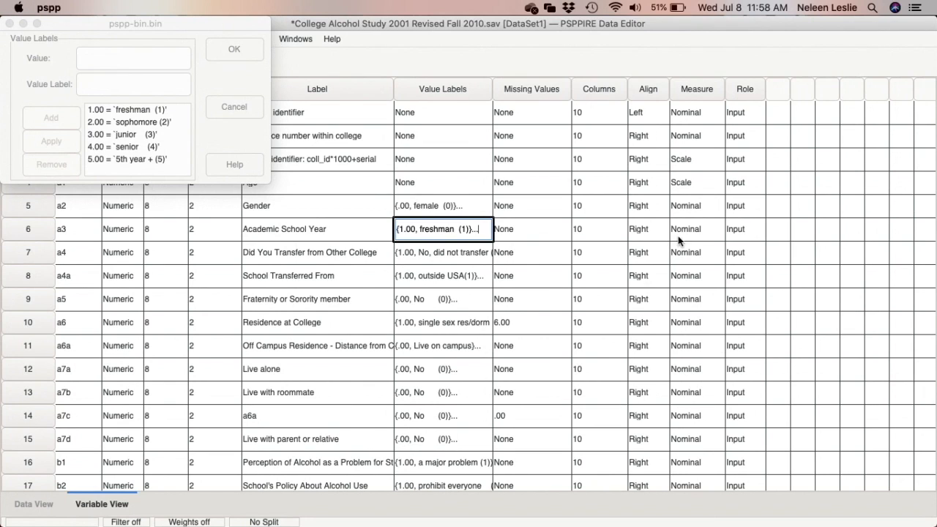
{"action": "left_click", "coordinate": [10, 24]}
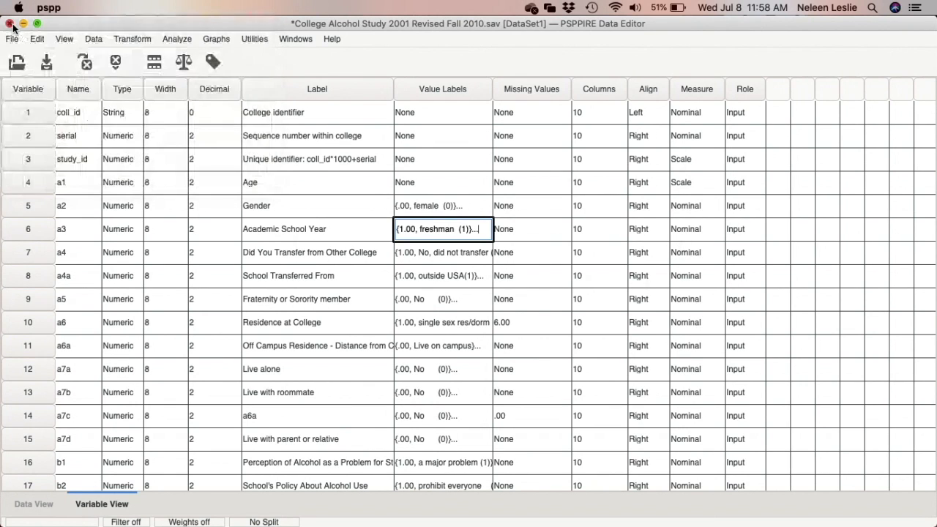
Set the measurement level of the Academic School Year variable a3 to Ordinal.
{"action": "left_click", "coordinate": [691, 230]}
{"action": "left_click", "coordinate": [714, 231]}
{"action": "left_click", "coordinate": [697, 269]}
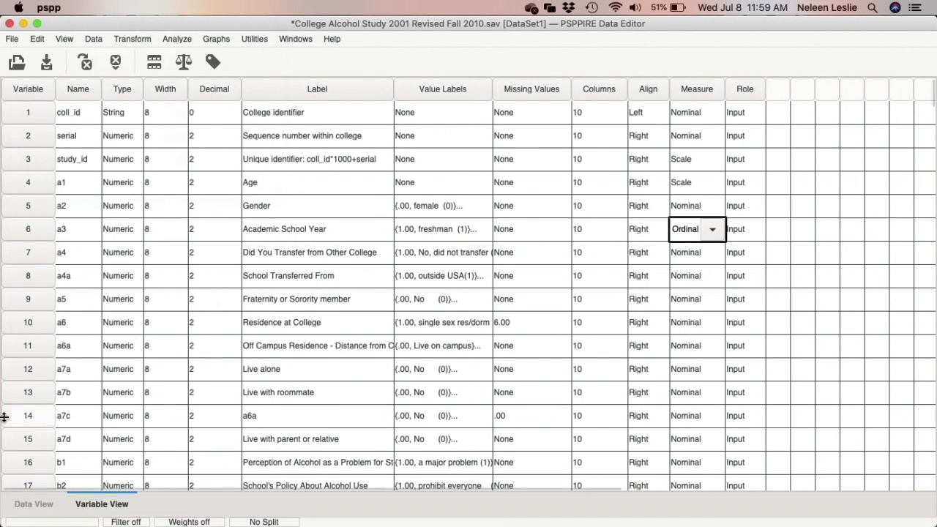
Return to the case data and create a new, empty syntax file.
{"action": "left_click", "coordinate": [23, 504]}
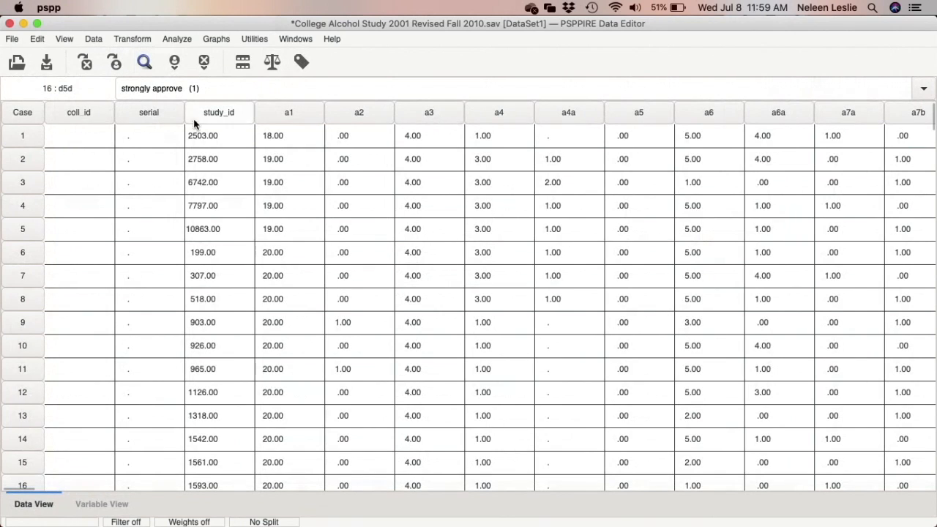
{"action": "left_click", "coordinate": [9, 42]}
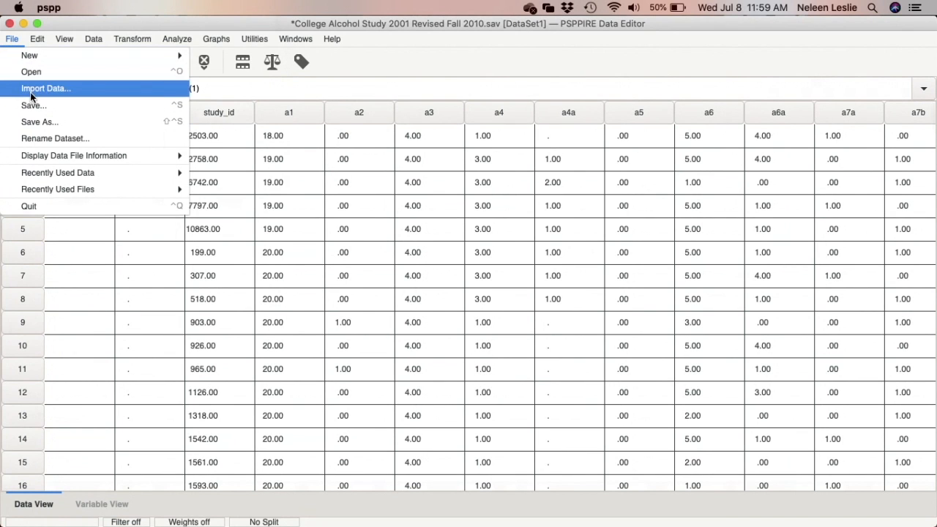
{"action": "mouse_move", "coordinate": [40, 157]}
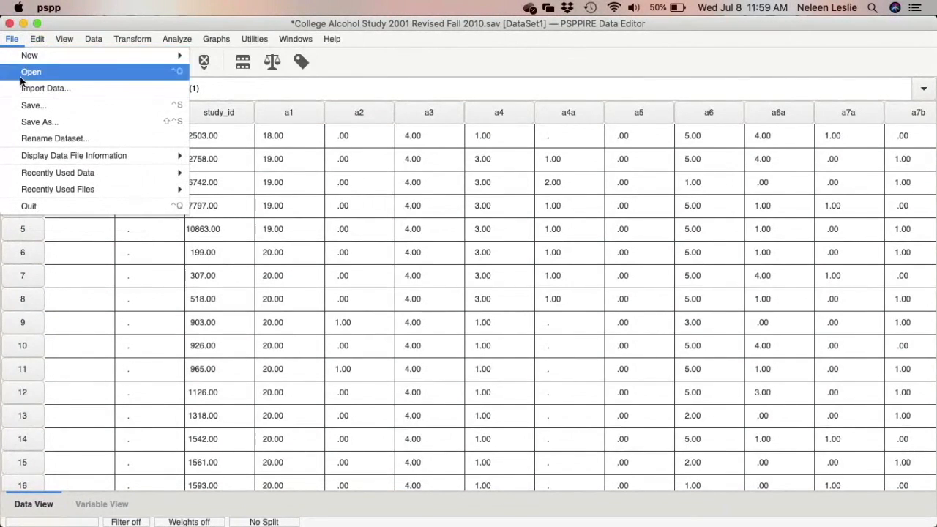
{"action": "mouse_move", "coordinate": [22, 58]}
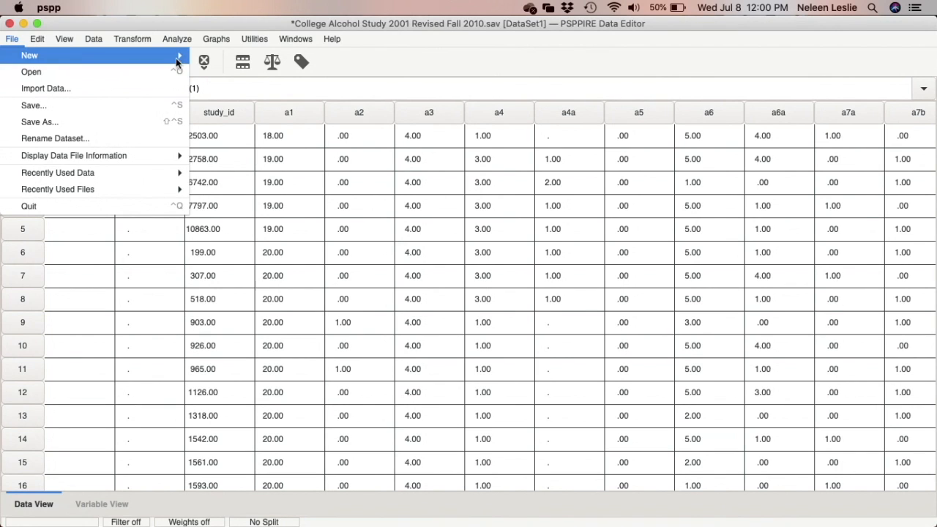
{"action": "mouse_move", "coordinate": [176, 58]}
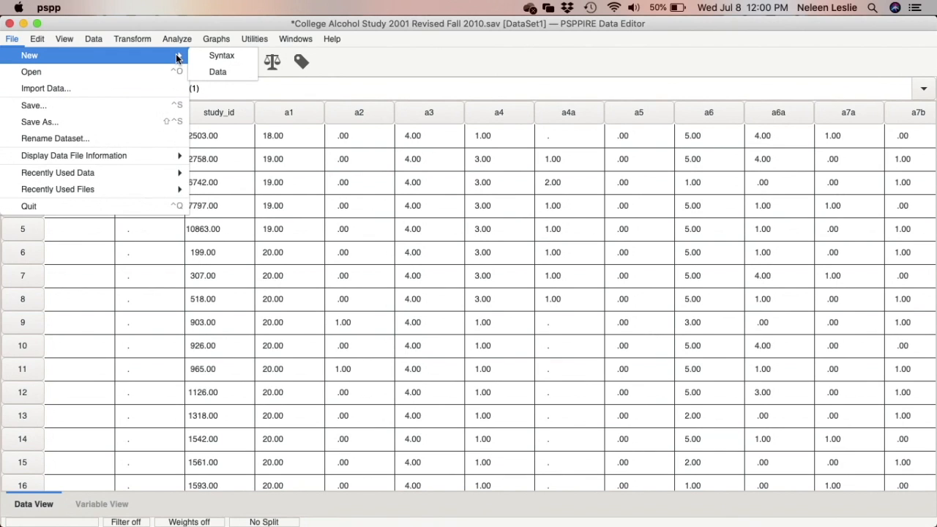
{"action": "left_click", "coordinate": [213, 56]}
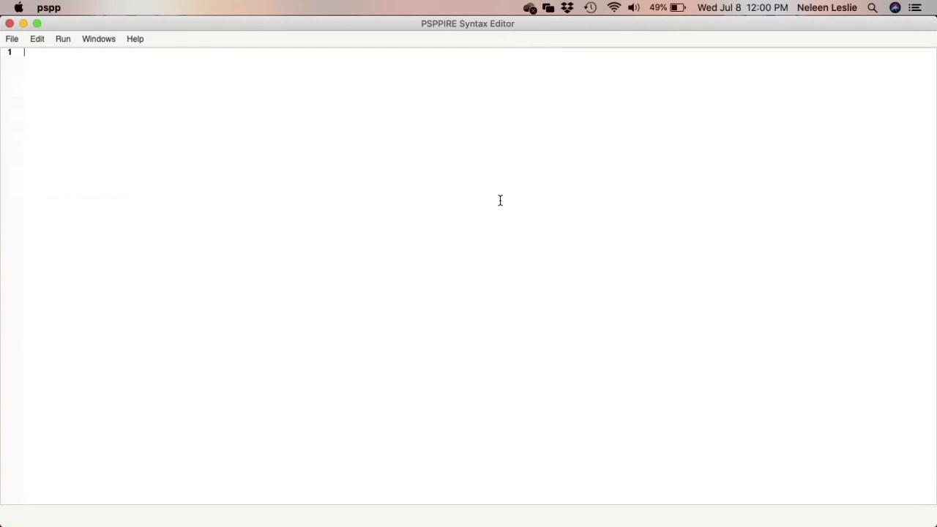
Review the run options of the syntax editor and close the empty syntax window.
{"action": "left_click", "coordinate": [63, 39]}
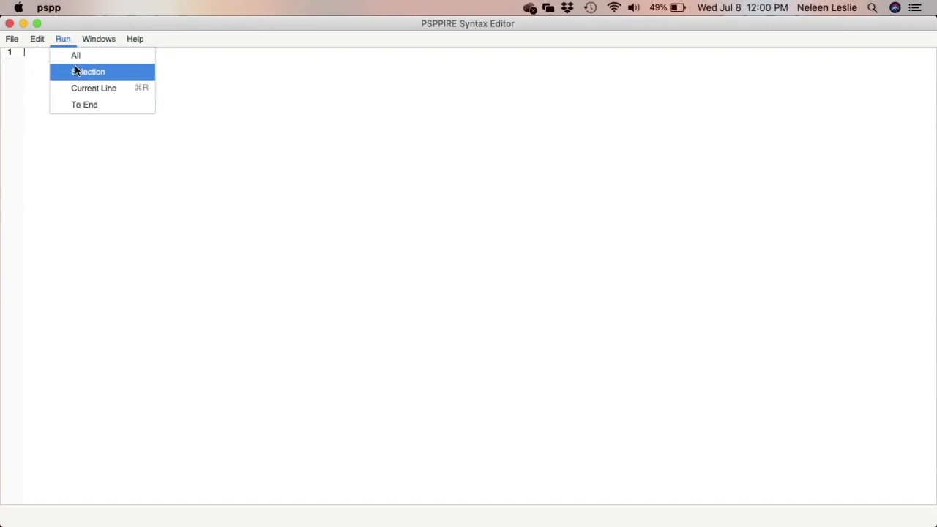
{"action": "left_click", "coordinate": [26, 69]}
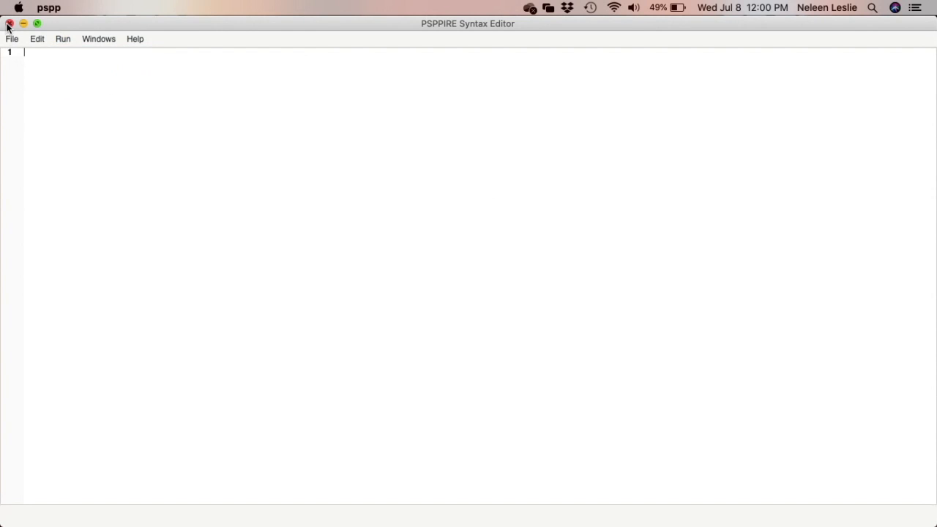
{"action": "left_click", "coordinate": [9, 24]}
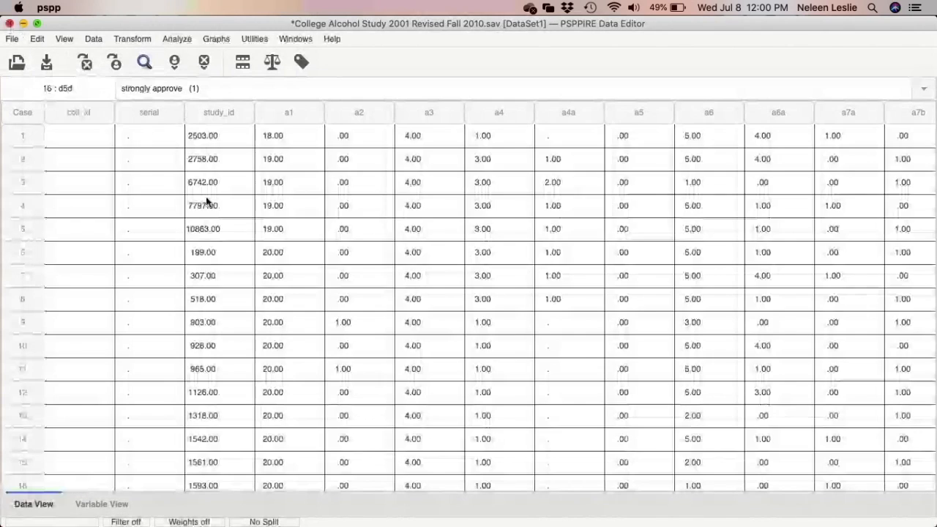
View which descriptive statistics analyses are available without starting one.
{"action": "left_click", "coordinate": [179, 38]}
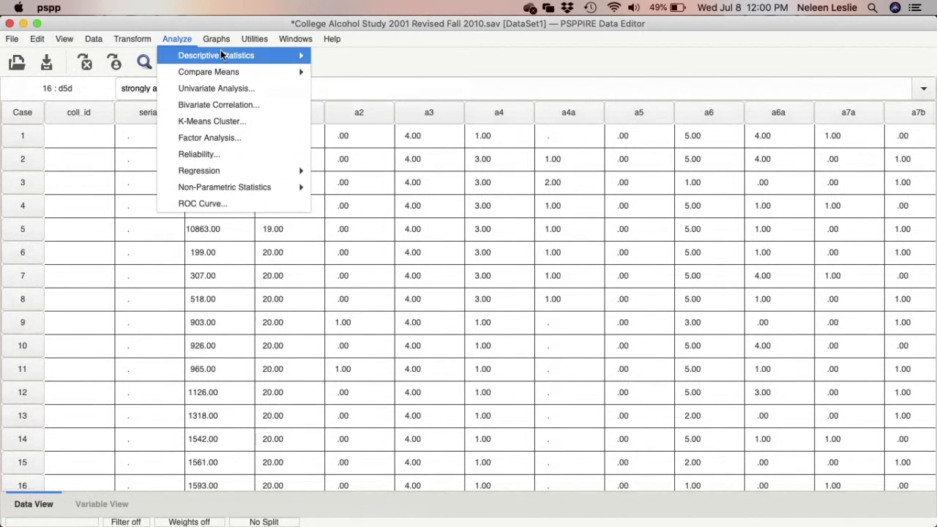
{"action": "mouse_move", "coordinate": [220, 50]}
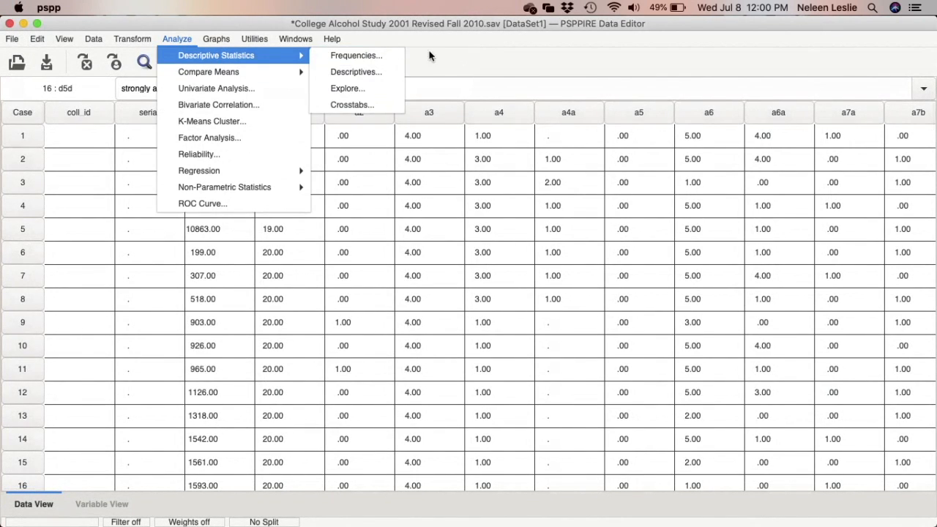
{"action": "left_click", "coordinate": [156, 350]}
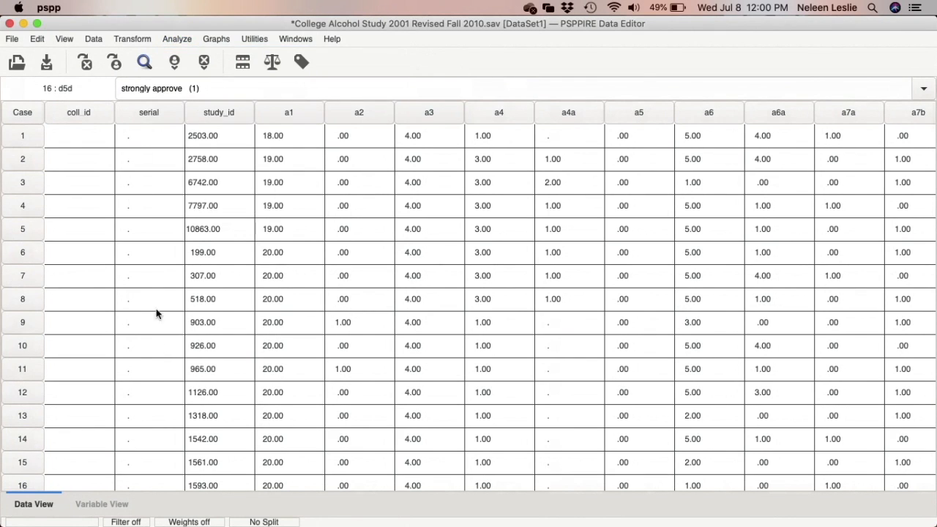
{"action": "left_click", "coordinate": [12, 40]}
{"action": "mouse_move", "coordinate": [30, 59]}
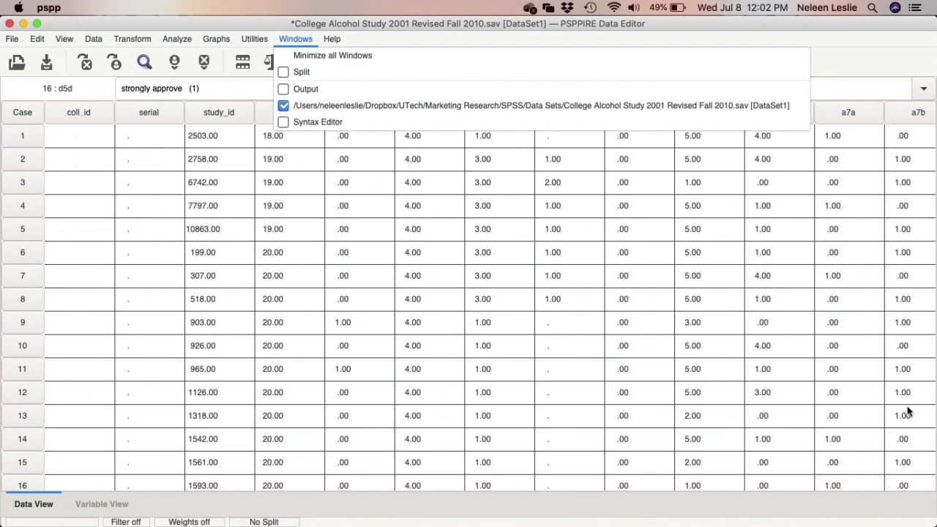
{"action": "left_click", "coordinate": [266, 199]}
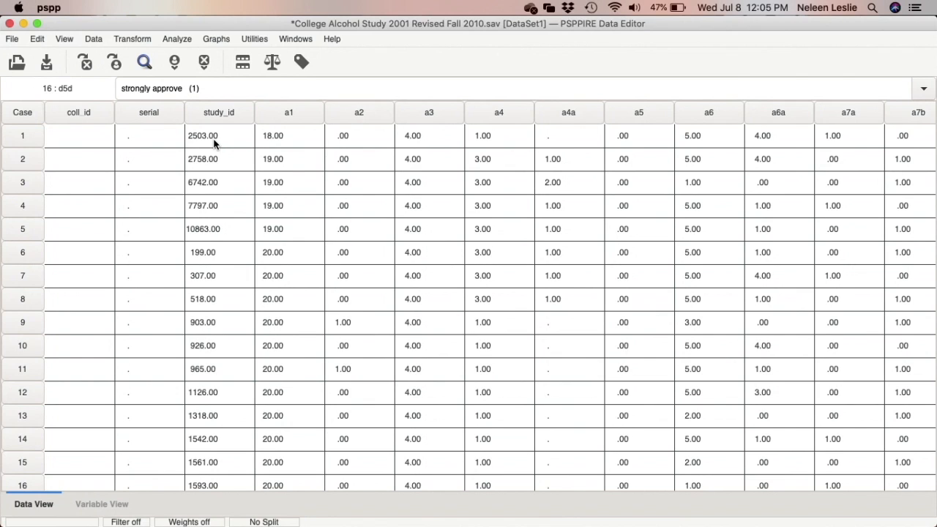
{"action": "left_click", "coordinate": [12, 40]}
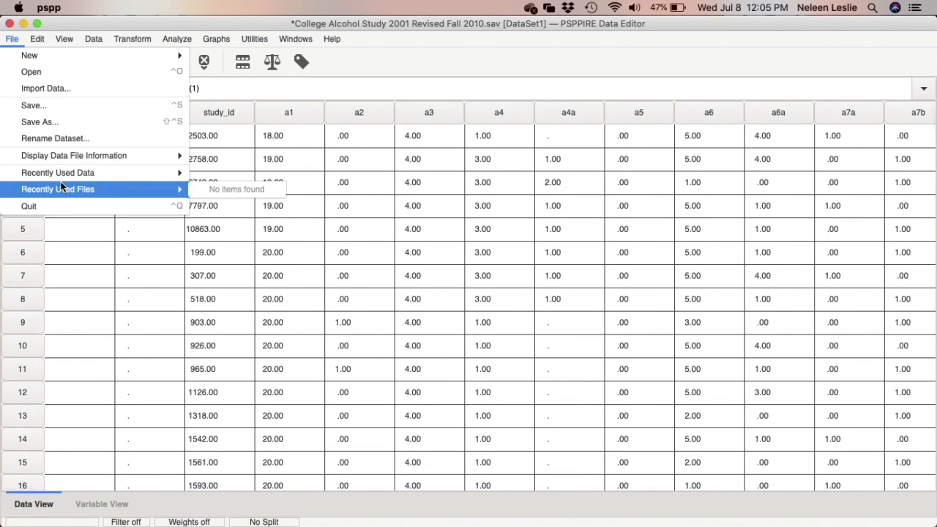
{"action": "mouse_move", "coordinate": [48, 45]}
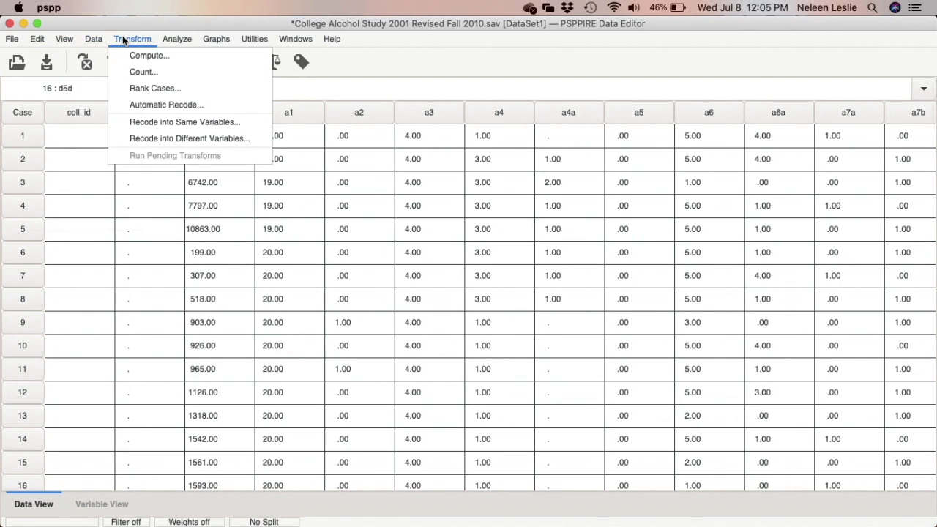
{"action": "mouse_move", "coordinate": [225, 42]}
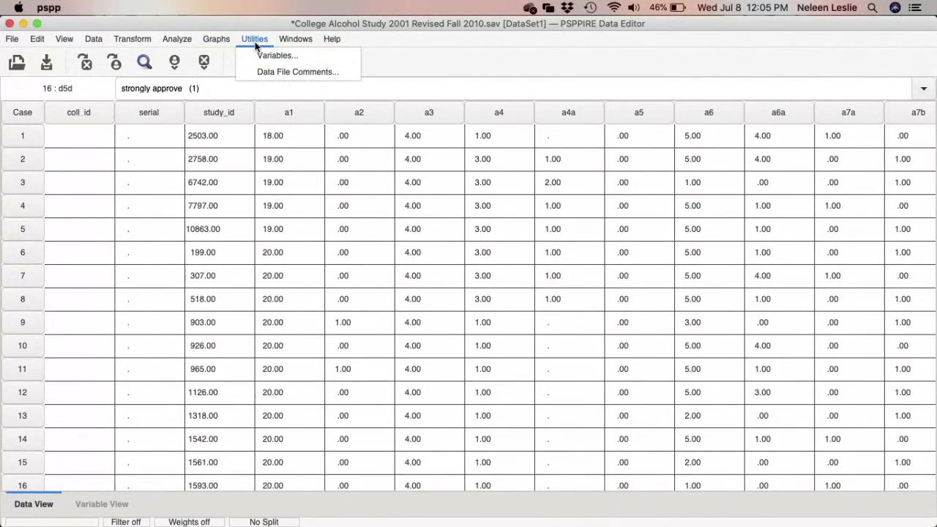
{"action": "mouse_move", "coordinate": [177, 38]}
{"action": "mouse_move", "coordinate": [12, 39]}
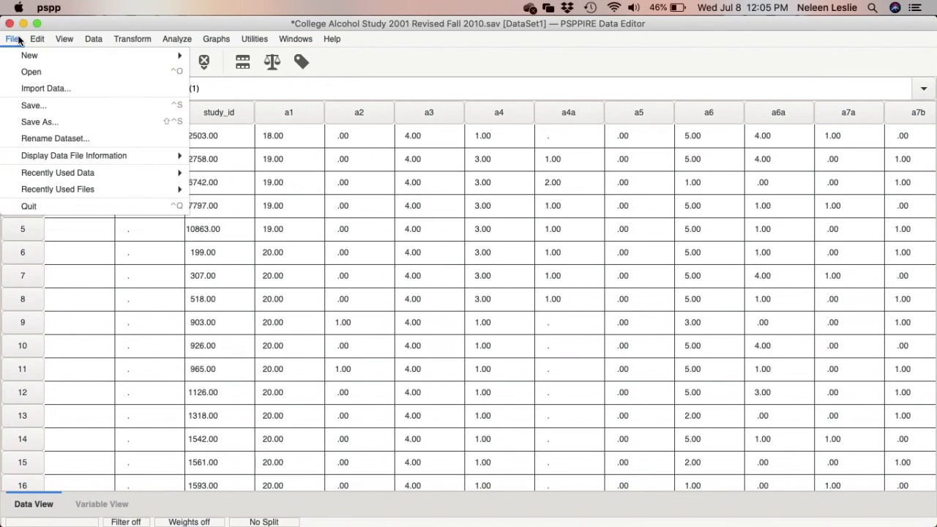
{"action": "mouse_move", "coordinate": [124, 37]}
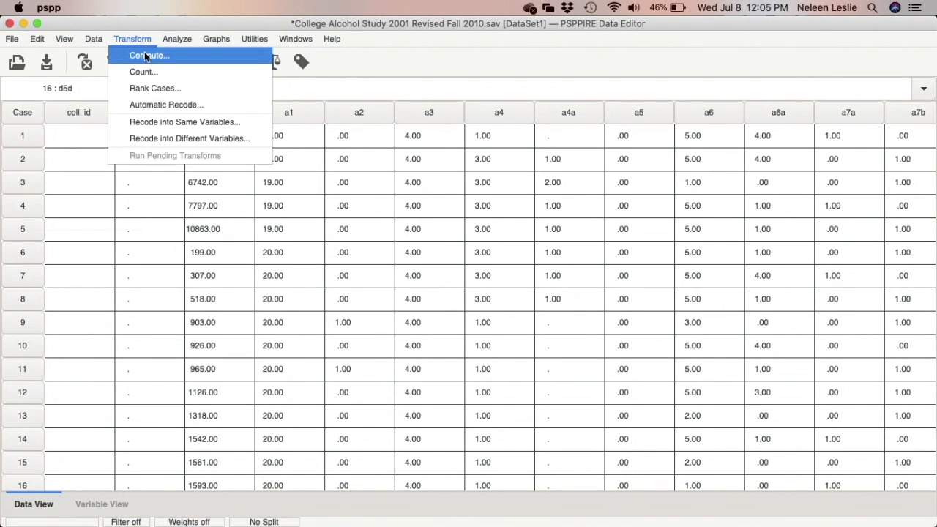
{"action": "mouse_move", "coordinate": [162, 43]}
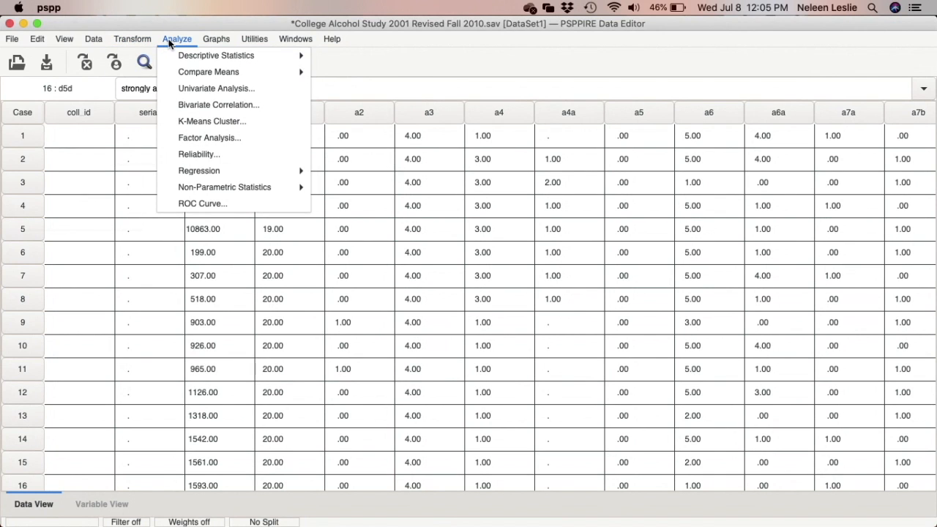
{"action": "mouse_move", "coordinate": [214, 42]}
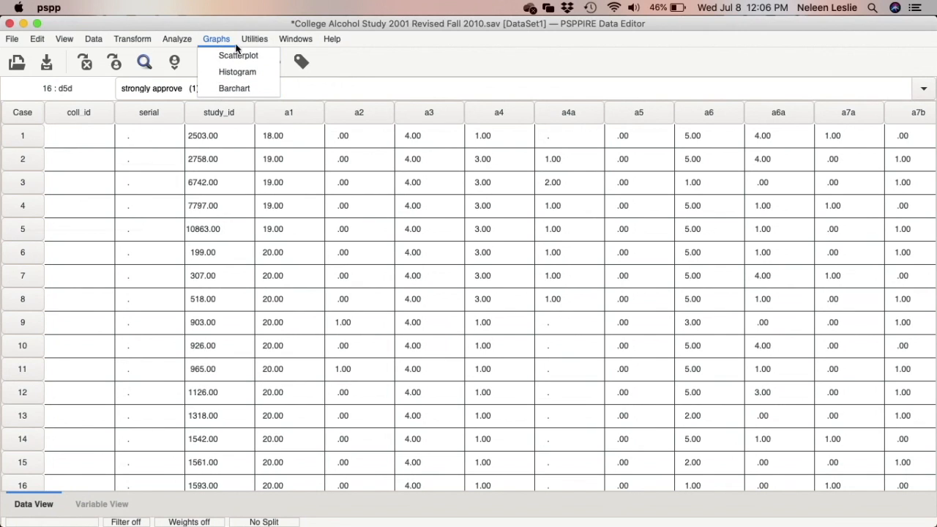
{"action": "mouse_move", "coordinate": [249, 41]}
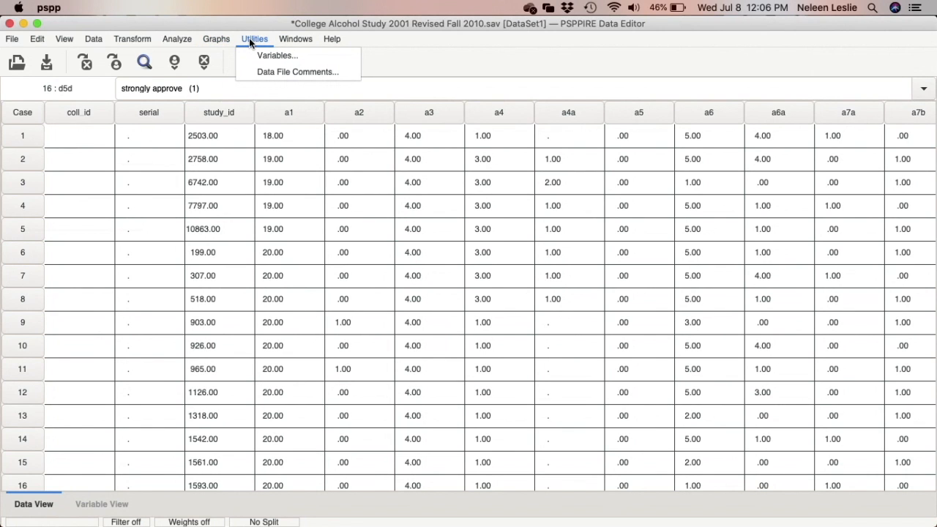
{"action": "mouse_move", "coordinate": [104, 40]}
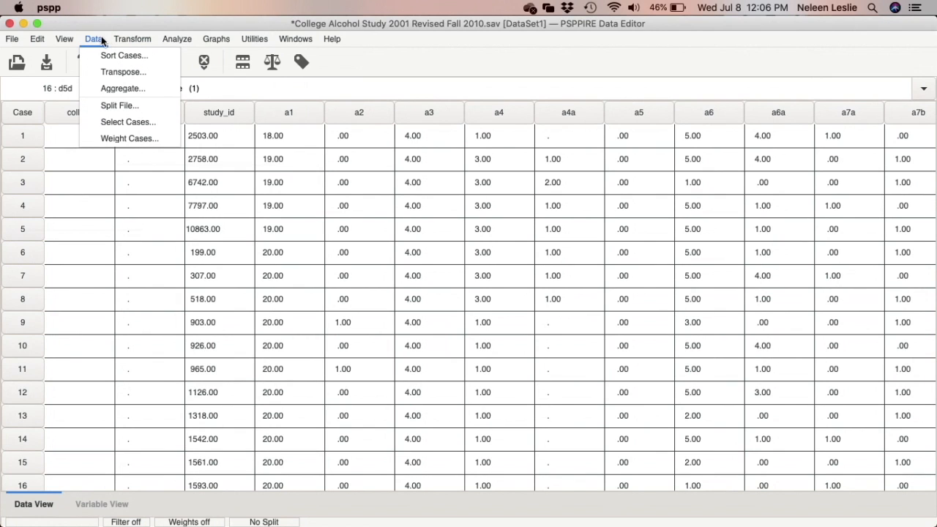
{"action": "mouse_move", "coordinate": [33, 38]}
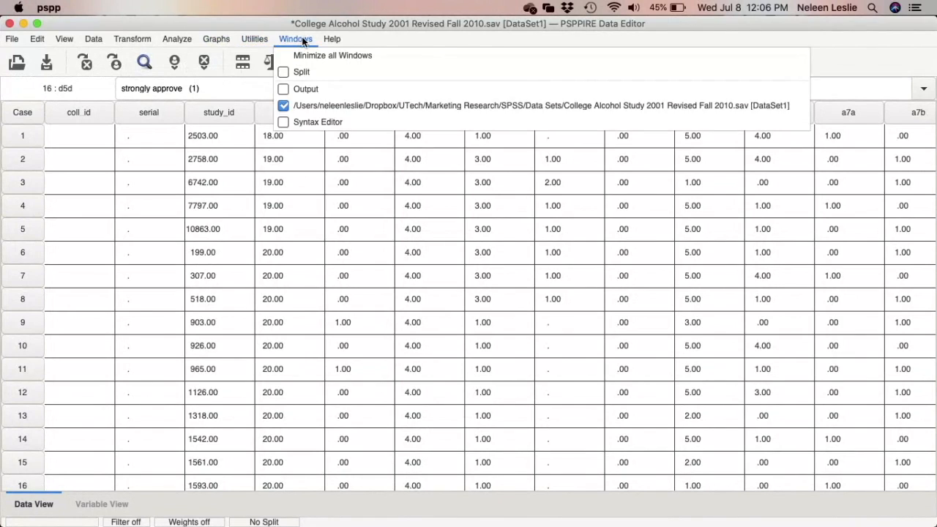
{"action": "mouse_move", "coordinate": [332, 40]}
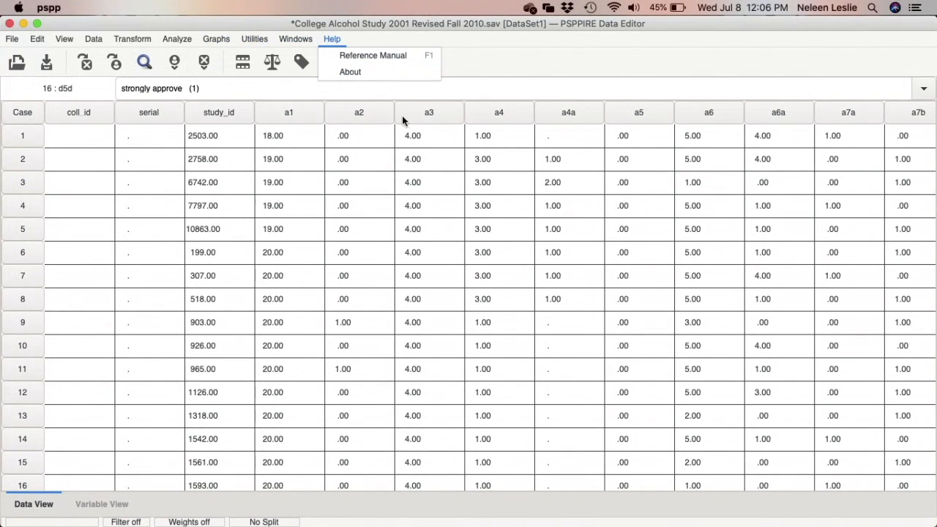